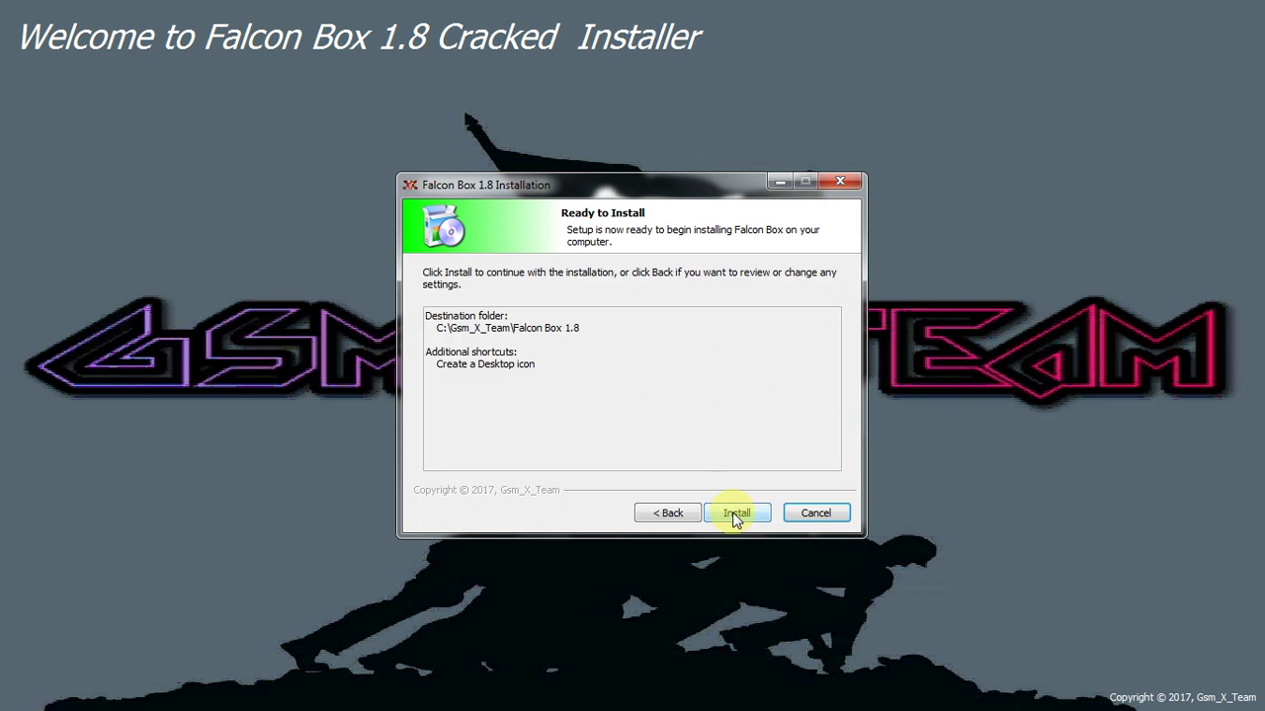
Step: Start the Falcon Box 1.8 installation and move the installer window aside while files copy
left_click(739, 514)
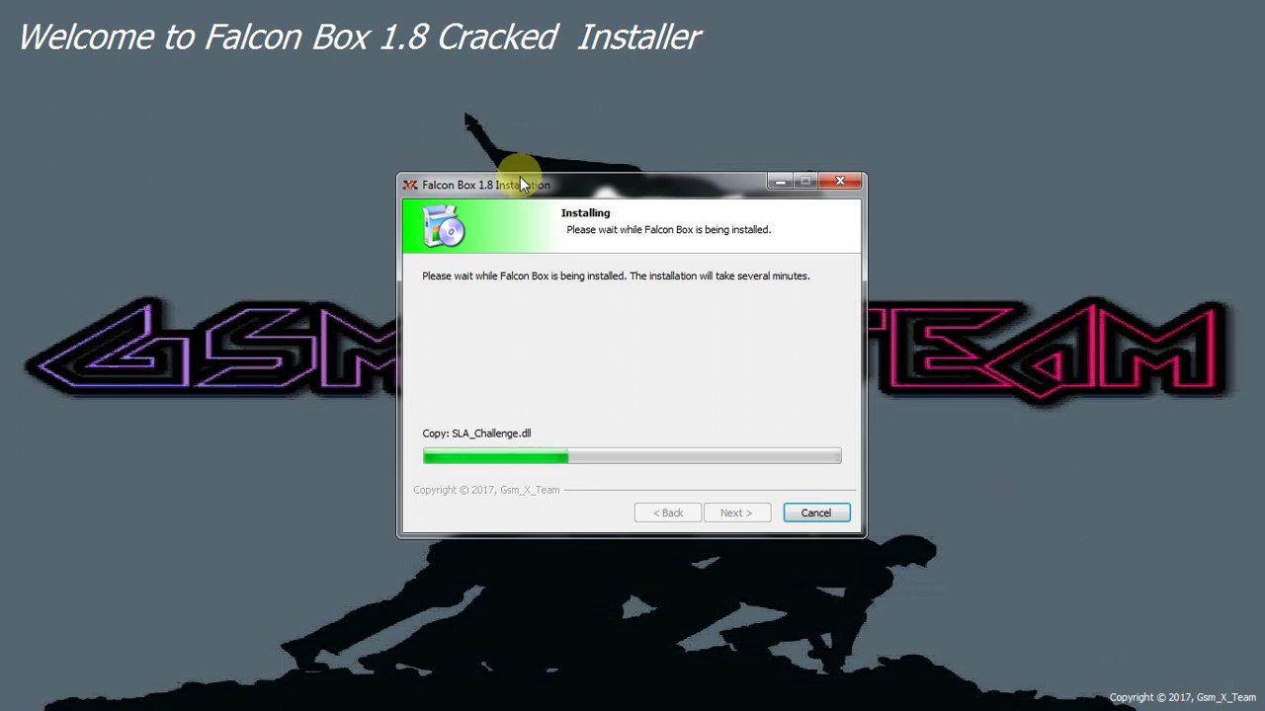
left_click_drag(520, 176, 562, 170)
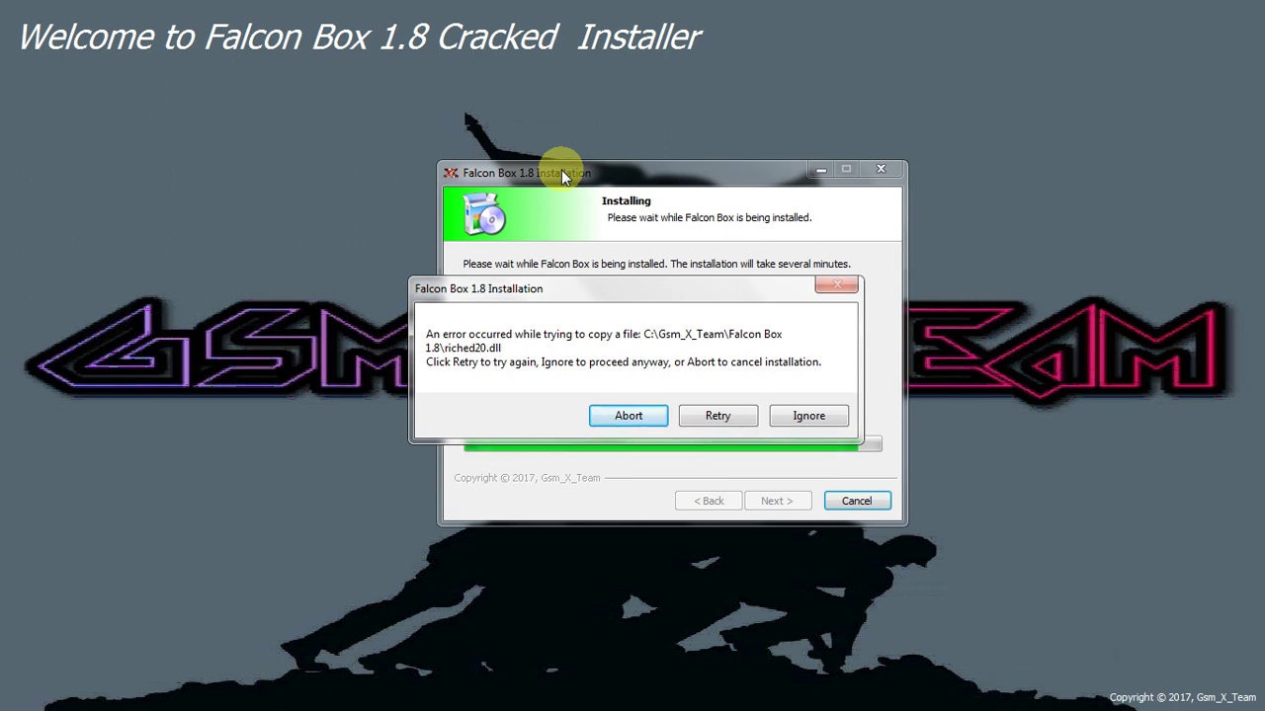
Step: Ignore the riched20.dll copy error so installation continues to completion
left_click(800, 417)
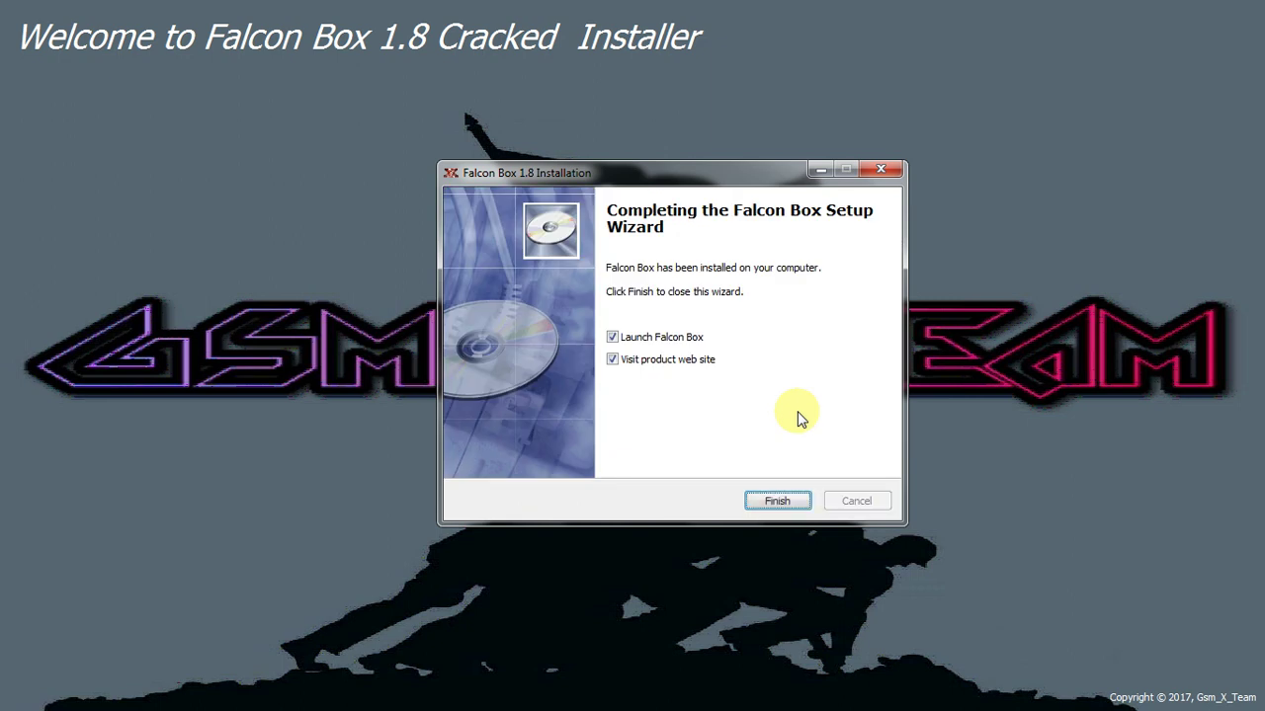
Step: Uncheck 'Visit product web site', finish setup, and minimize the Going notes in Notepad
left_click(618, 361)
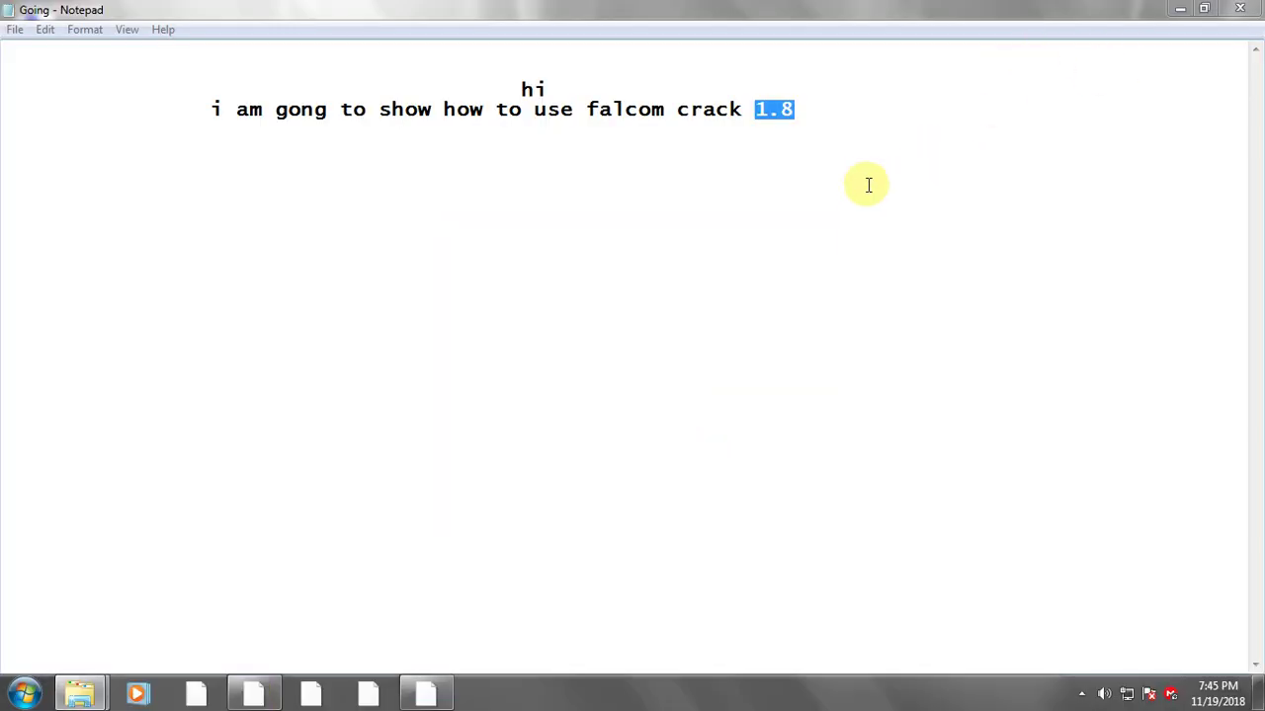
left_click(1182, 12)
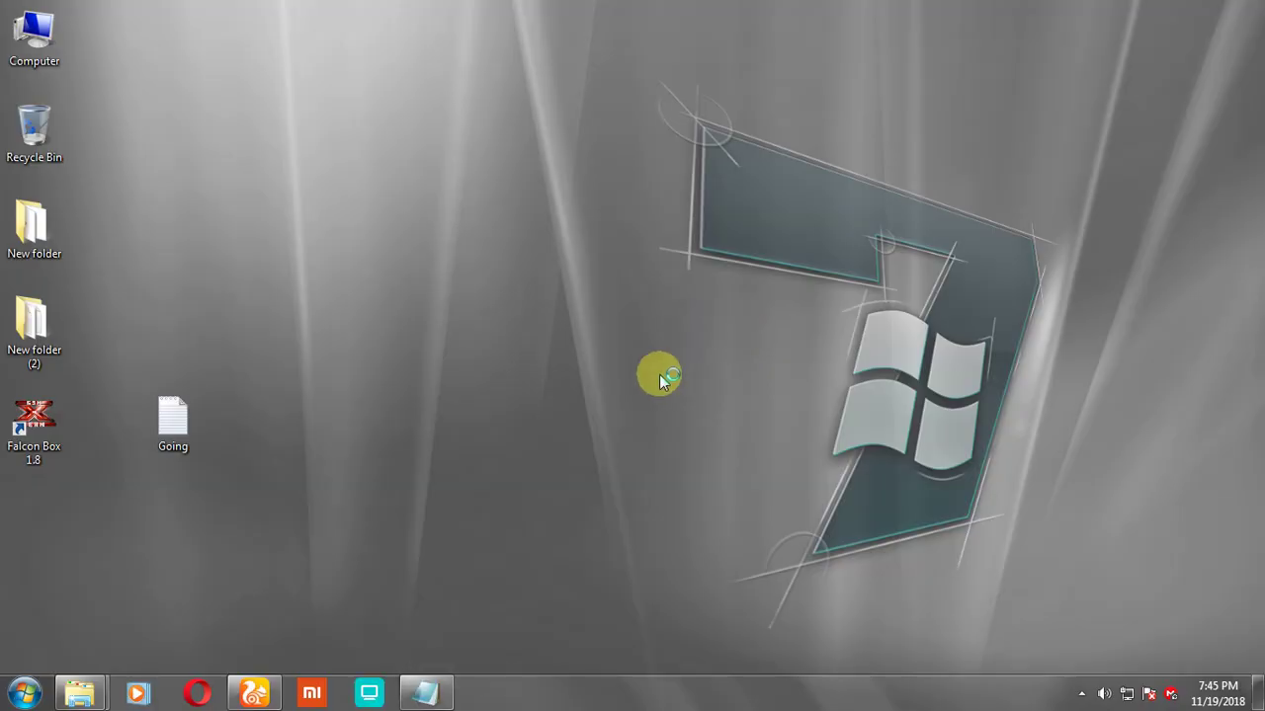
Step: Refresh the desktop twice and launch Falcon Box 1.8 EMU from the hidden tray icons
right_click(503, 337)
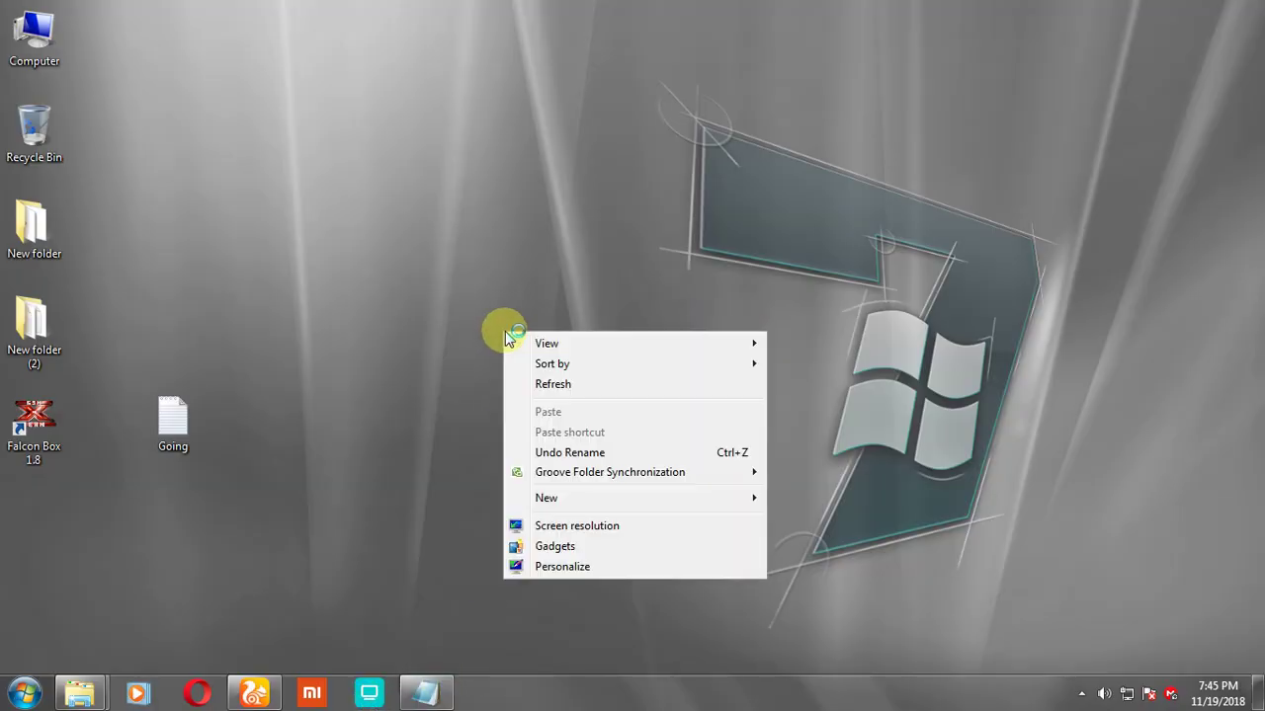
left_click(599, 385)
right_click(553, 342)
left_click(617, 397)
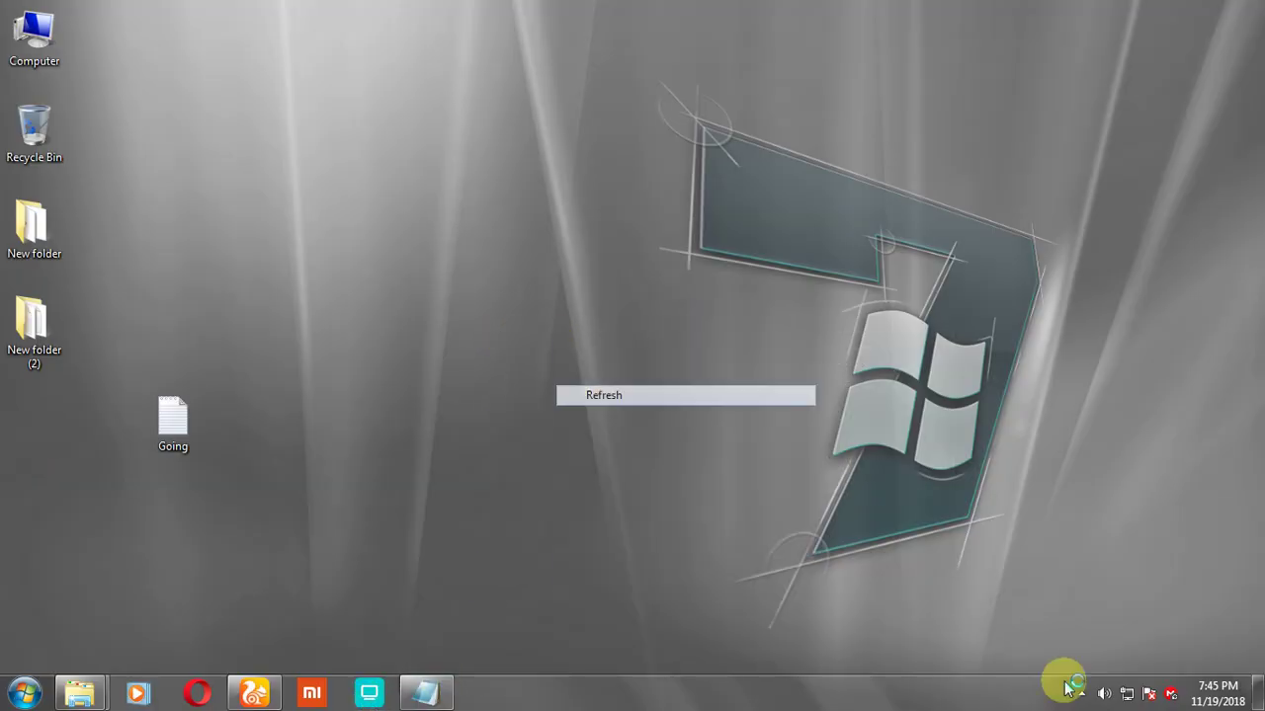
left_click(1080, 692)
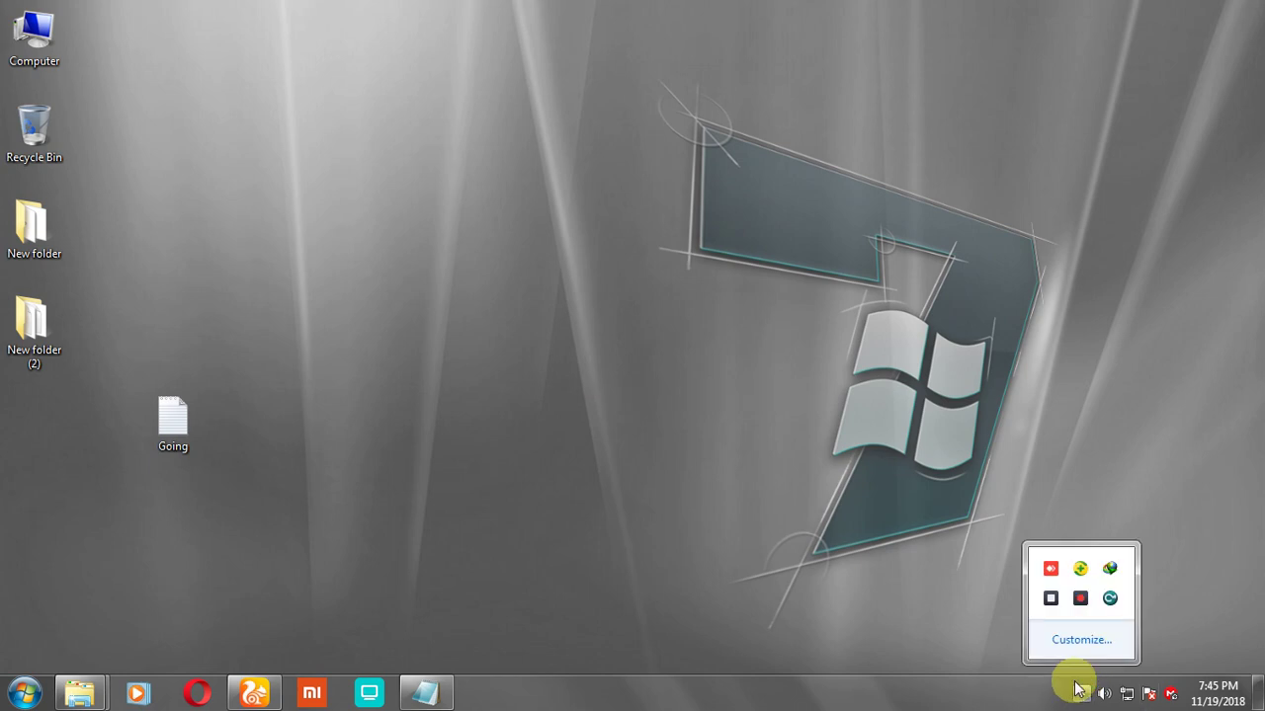
left_click(1081, 570)
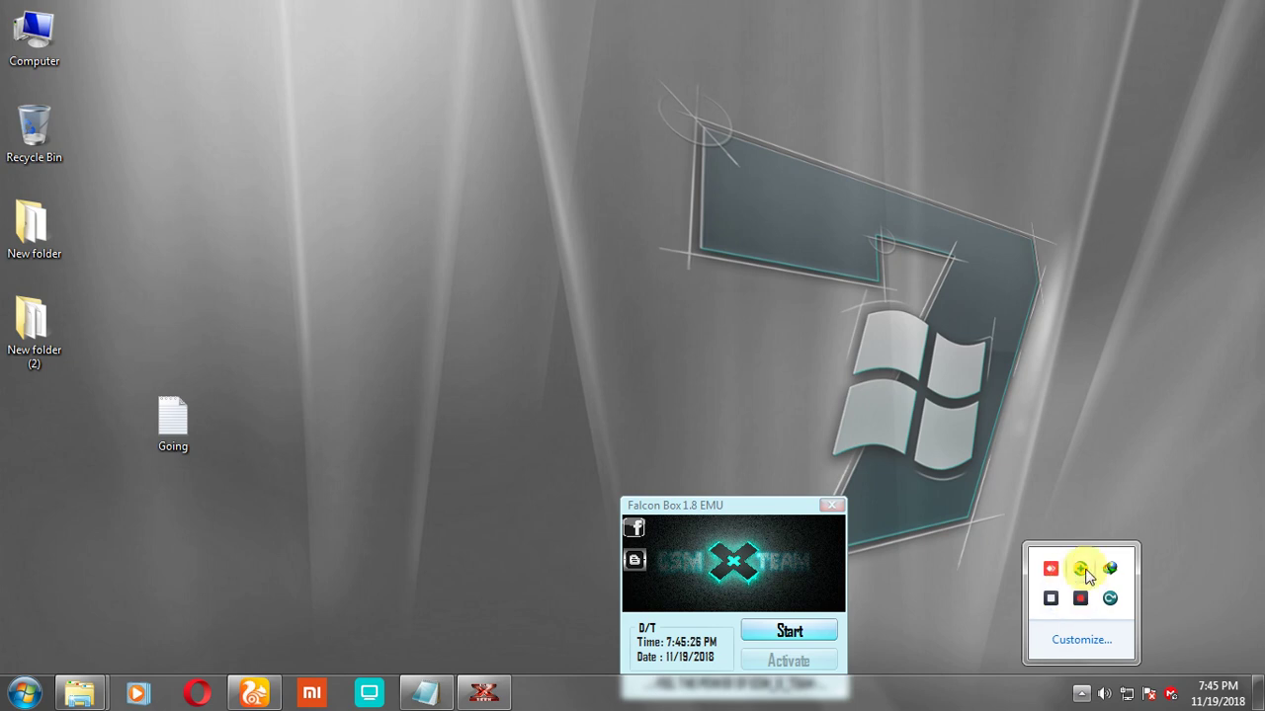
Step: Exit 360 Total Security from its tray icon and confirm quitting
right_click(1084, 572)
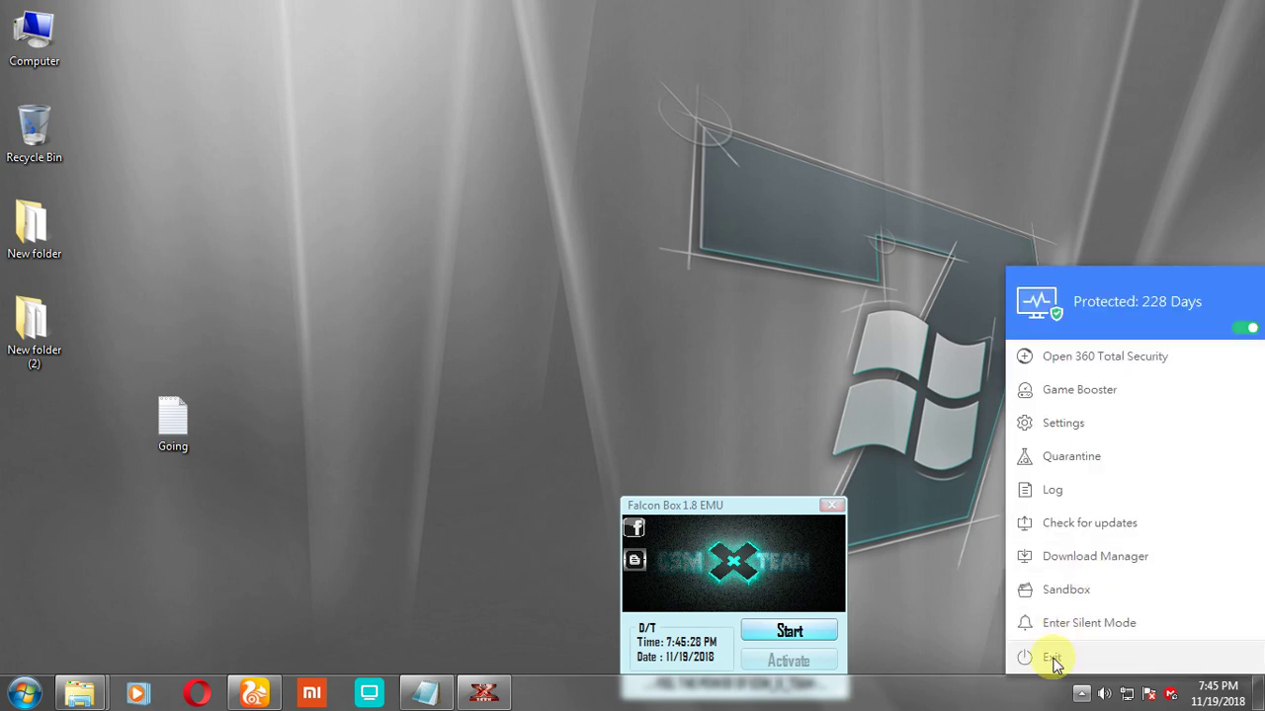
left_click(1051, 658)
left_click(658, 397)
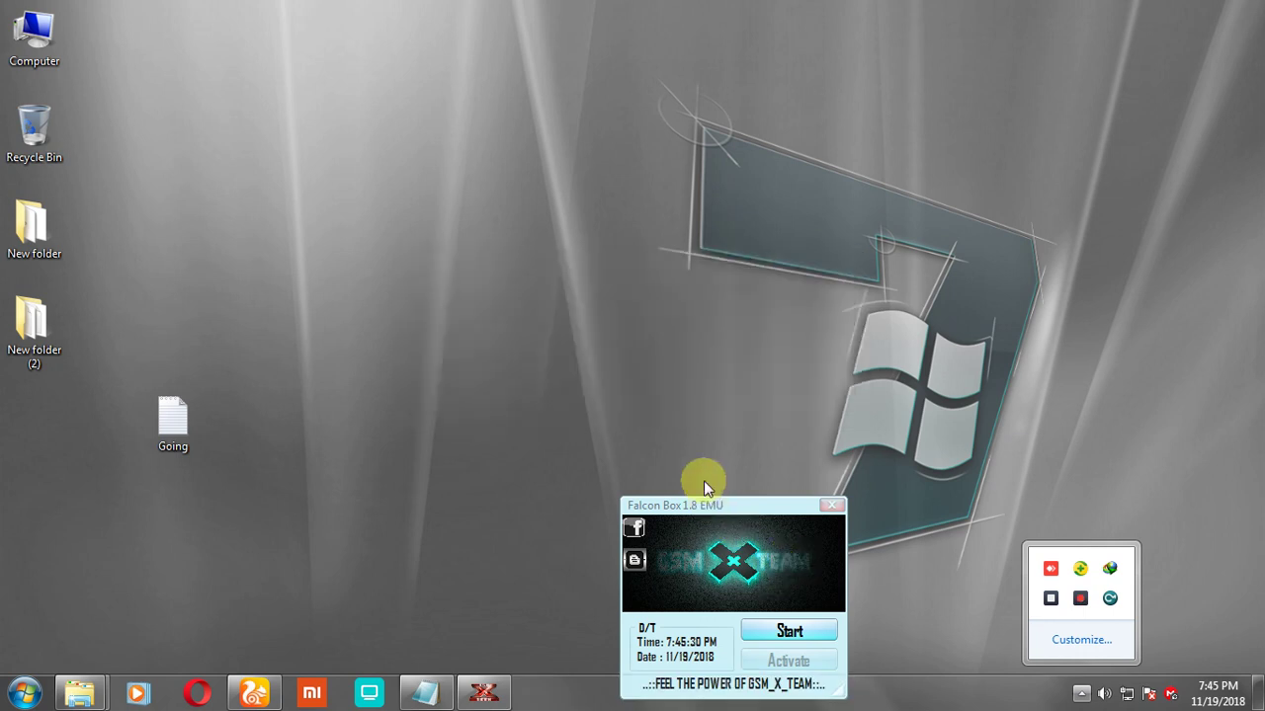
Step: Start the Falcon Box emulator and acknowledge its wait-for-Activate message
left_click_drag(706, 504, 626, 228)
left_click(703, 360)
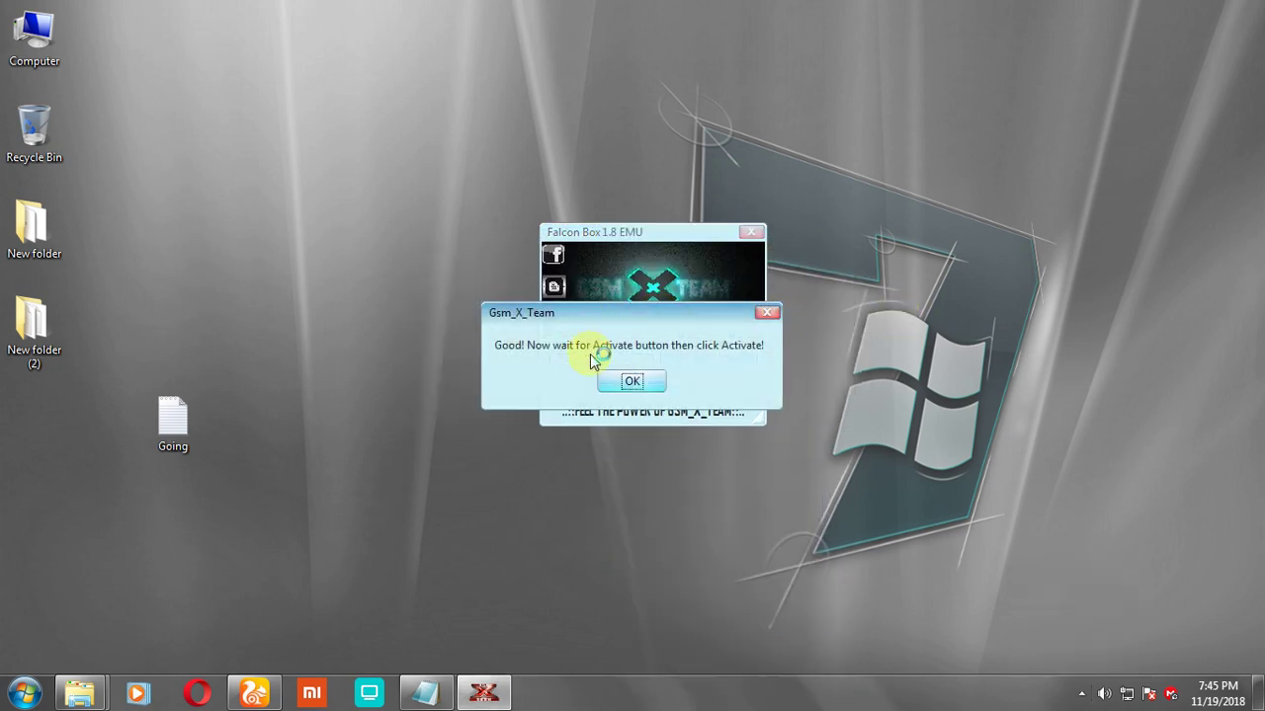
left_click(641, 386)
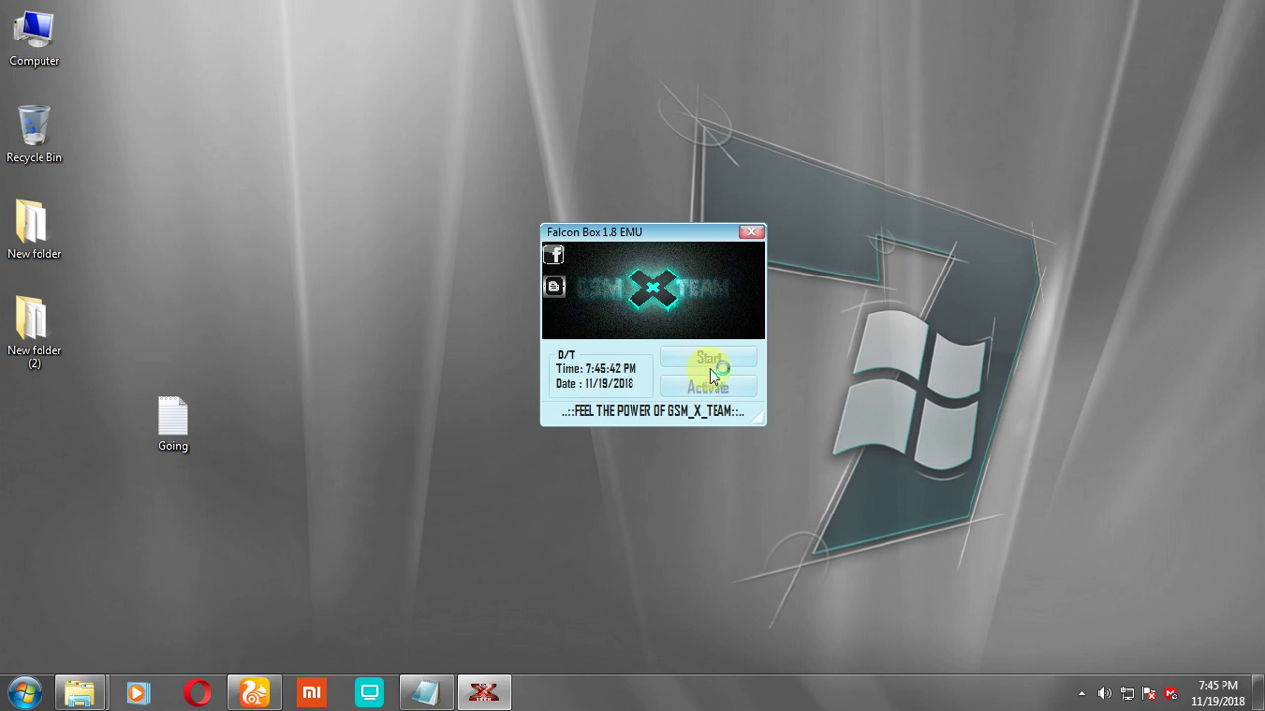
Step: Refresh the desktop twice, activate Falcon Box in the EMU, and dismiss the success message
right_click(900, 275)
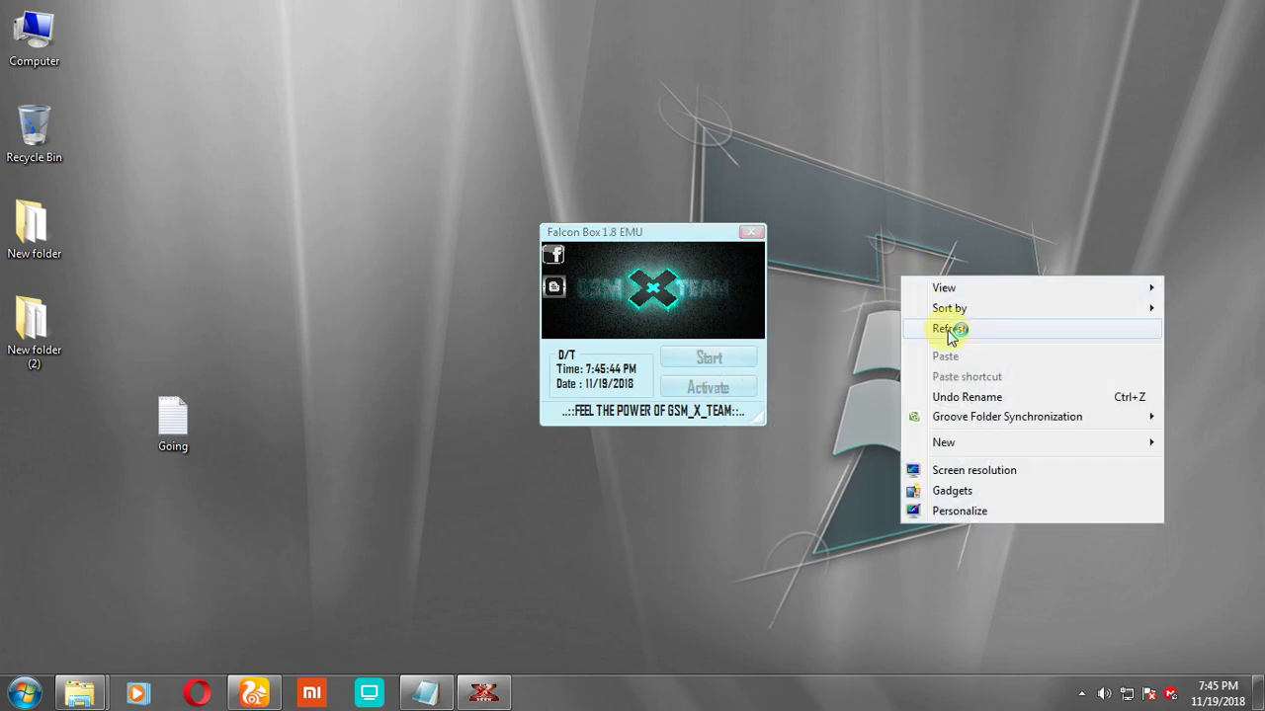
left_click(929, 327)
right_click(903, 265)
left_click(957, 324)
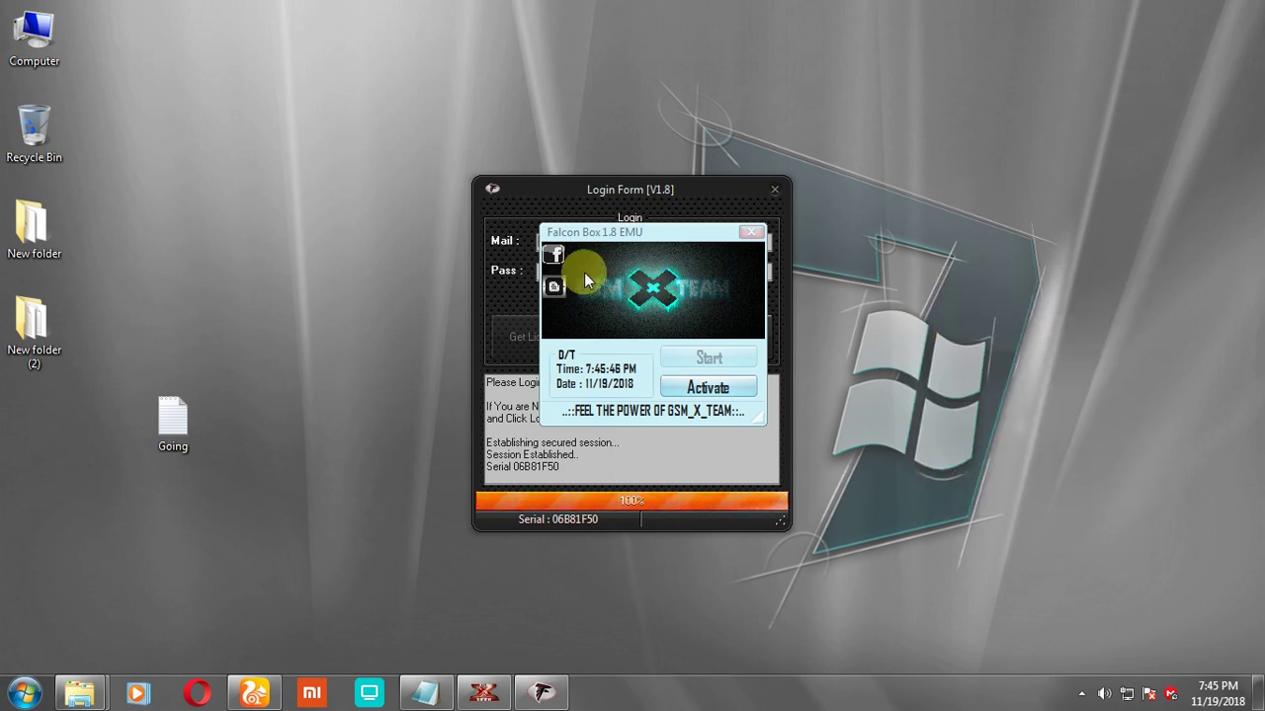
left_click_drag(589, 235, 848, 229)
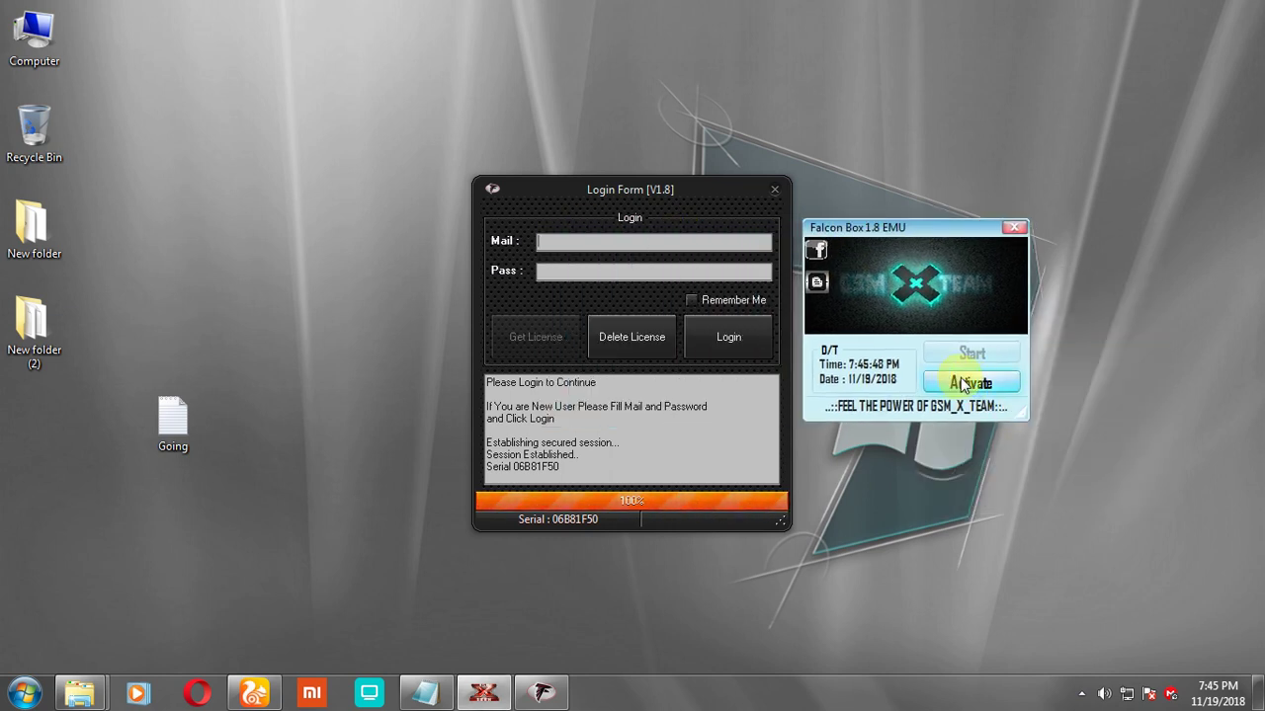
left_click(960, 385)
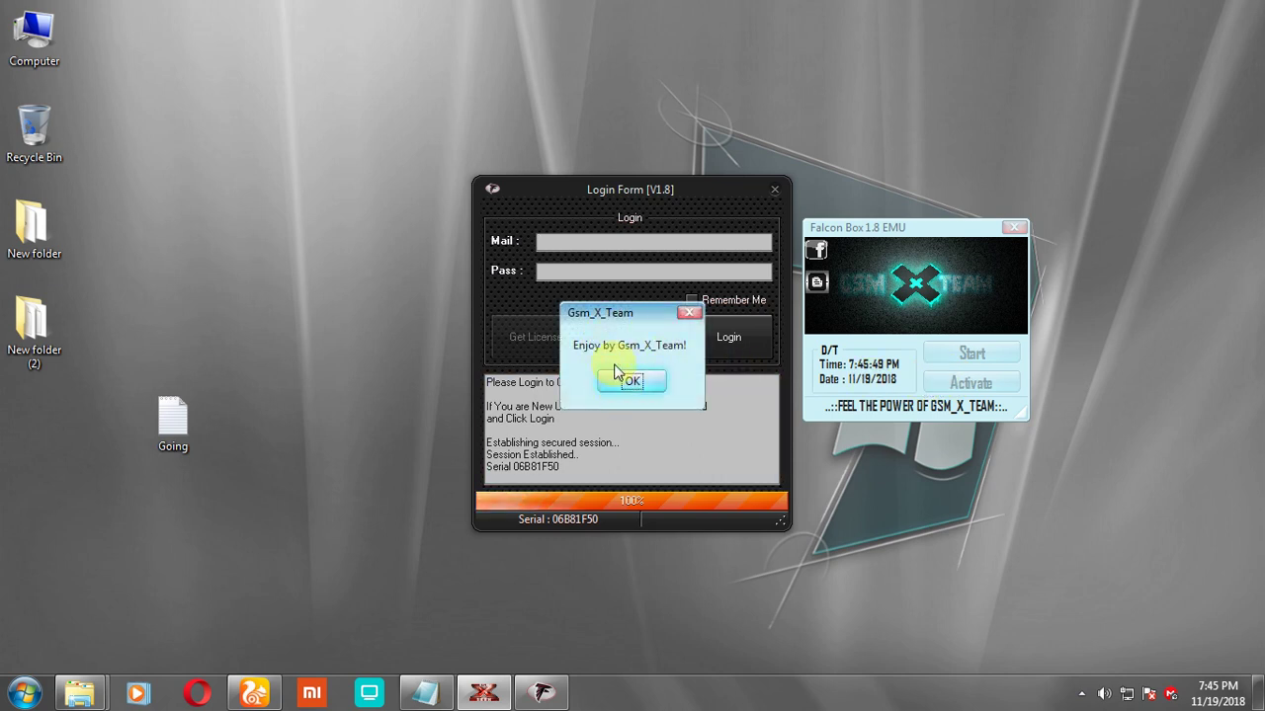
left_click(640, 382)
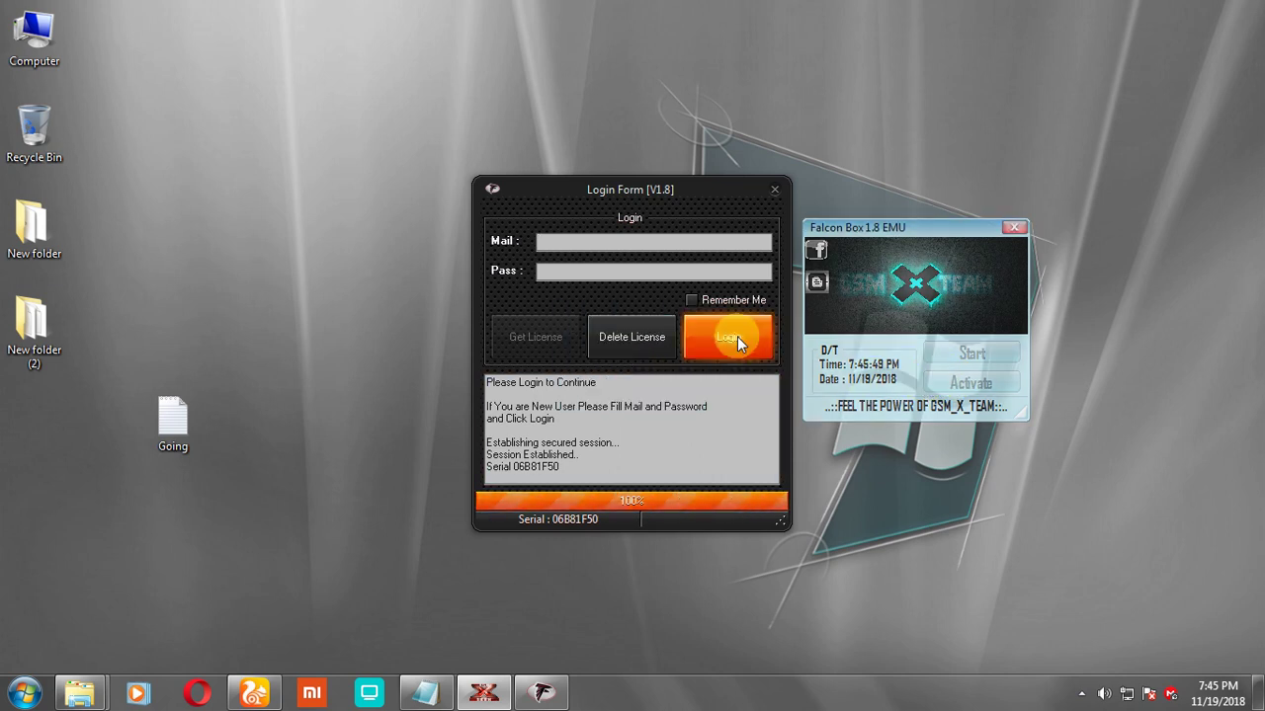
Step: Enter the account mail name and password in the Login Form and try logging in
left_click(605, 239)
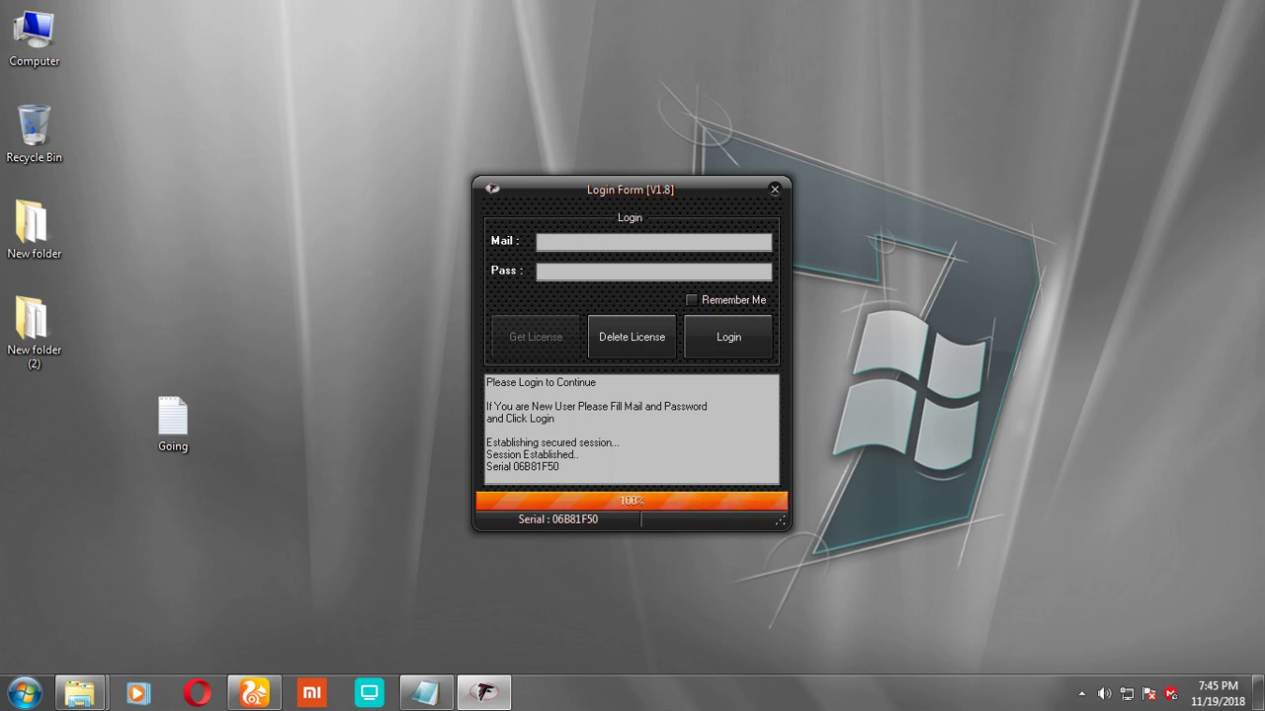
key("Tab")
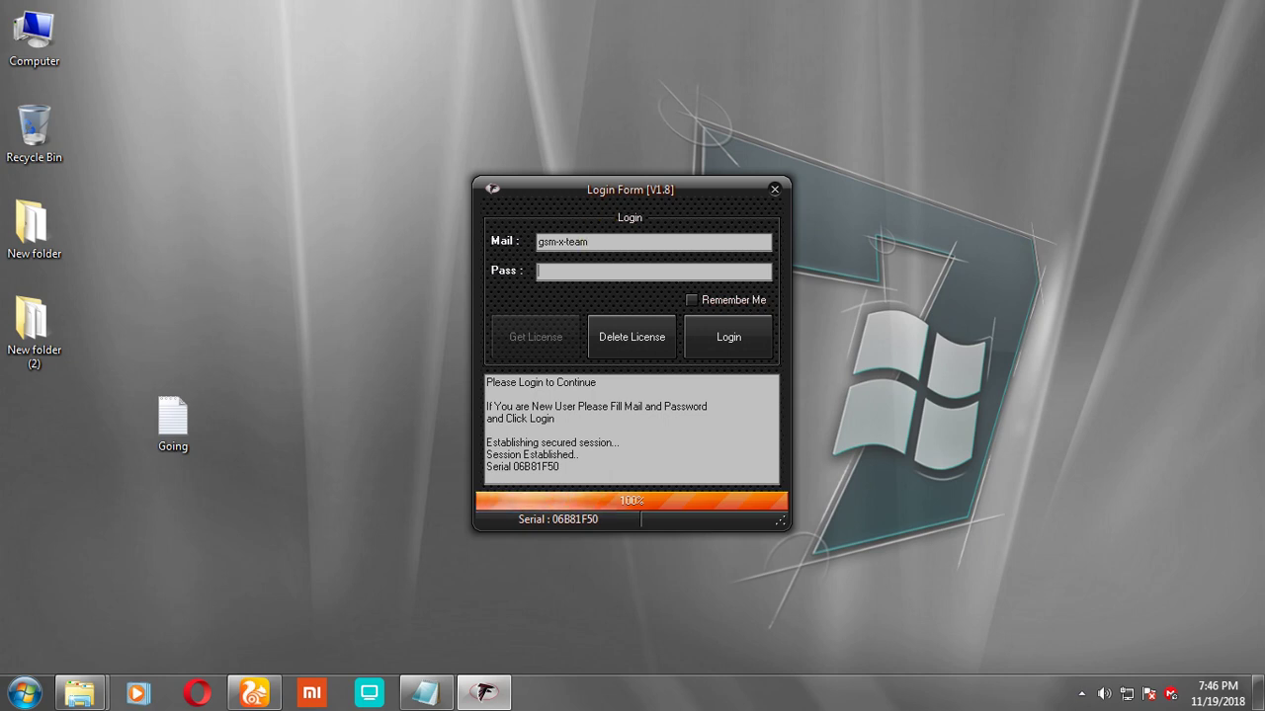
type("***")
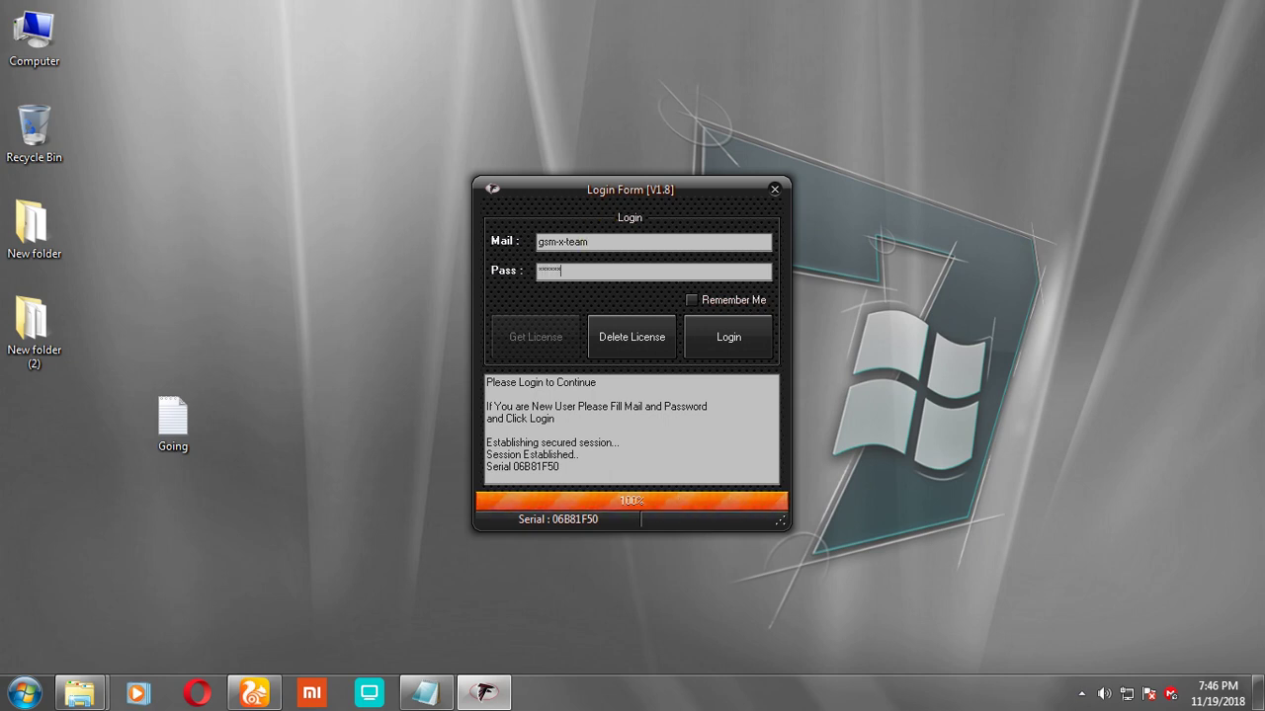
left_click(730, 337)
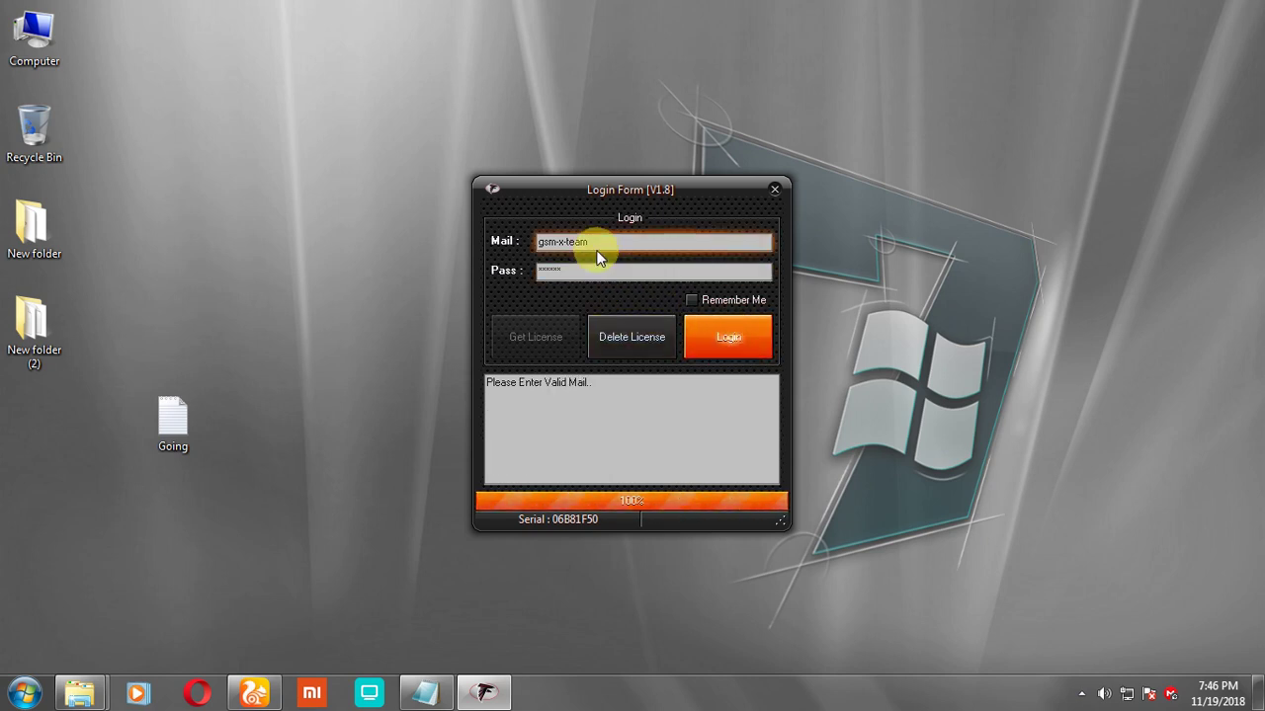
Step: Complete the Mail field to the full e-mail address, check Remember Me, and log in again
left_click_drag(491, 383, 585, 329)
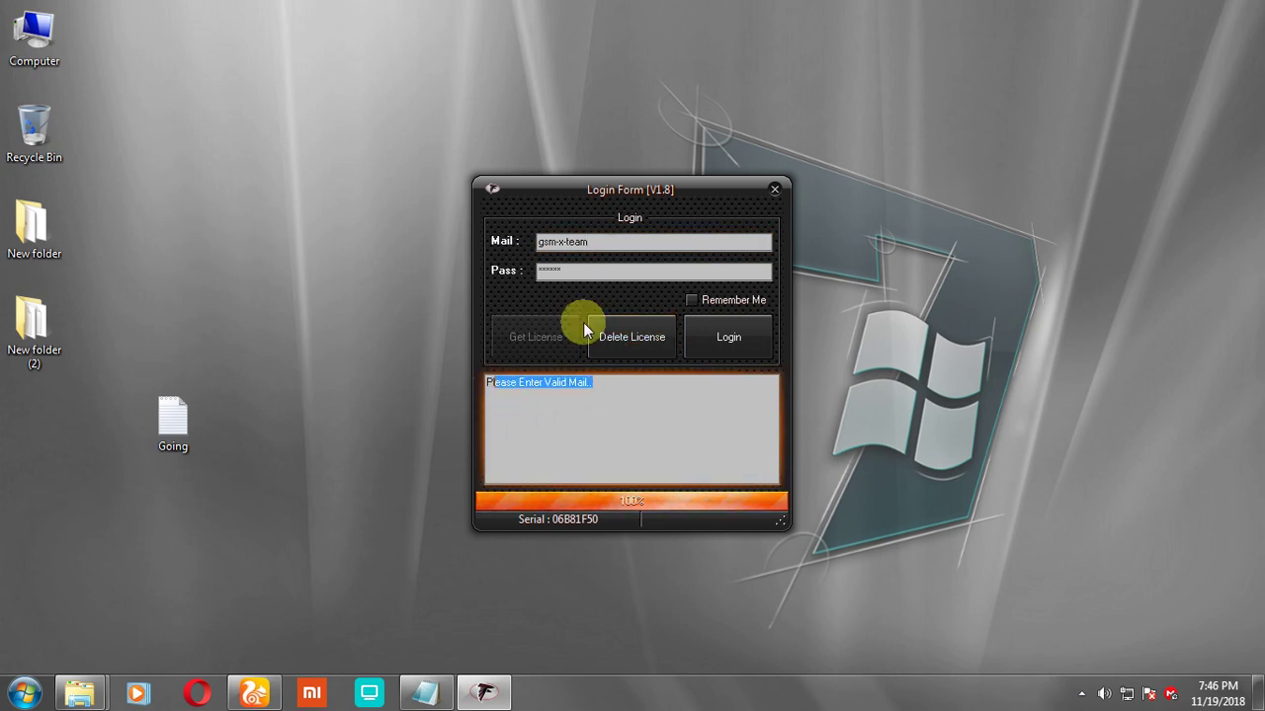
left_click(610, 243)
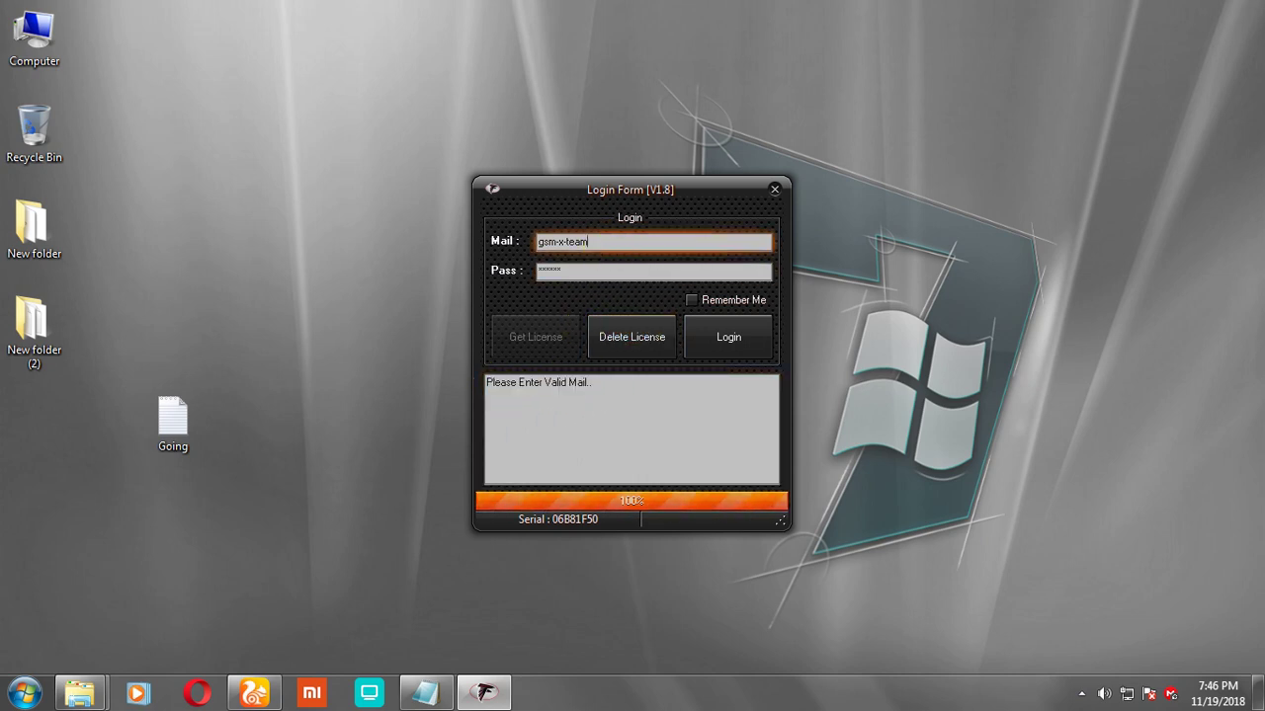
type("@gmail.com")
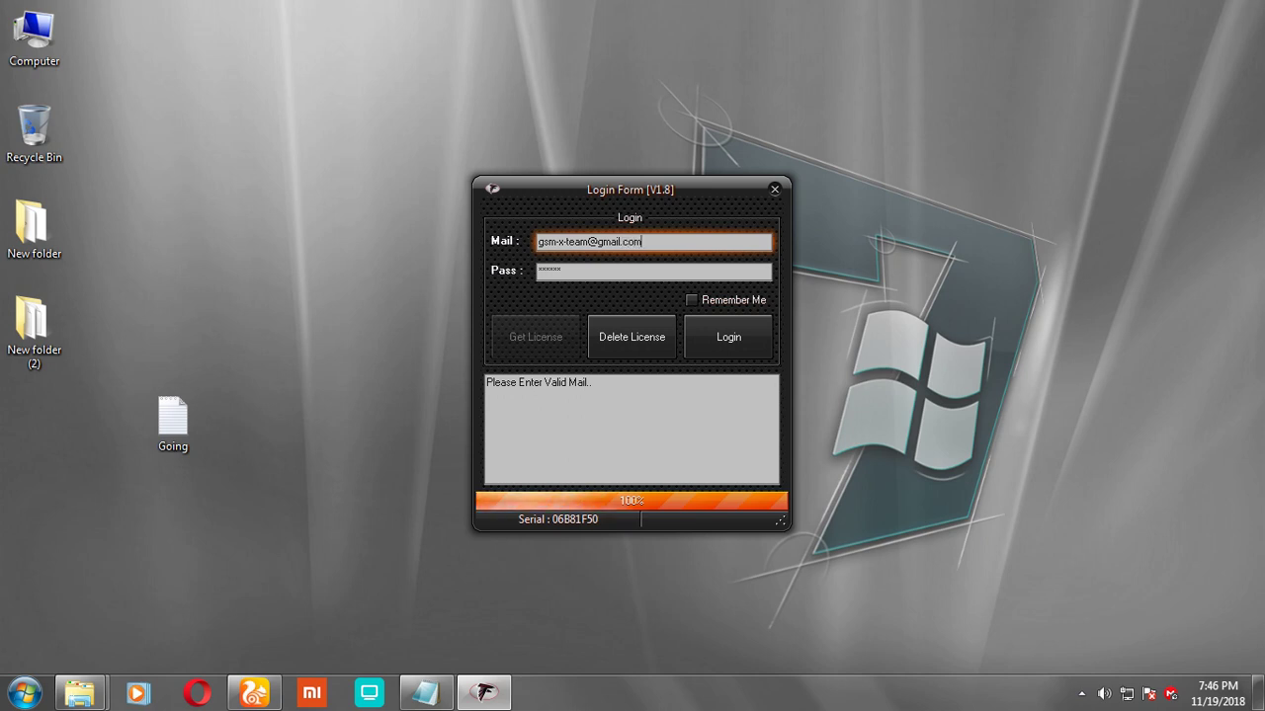
left_click(688, 299)
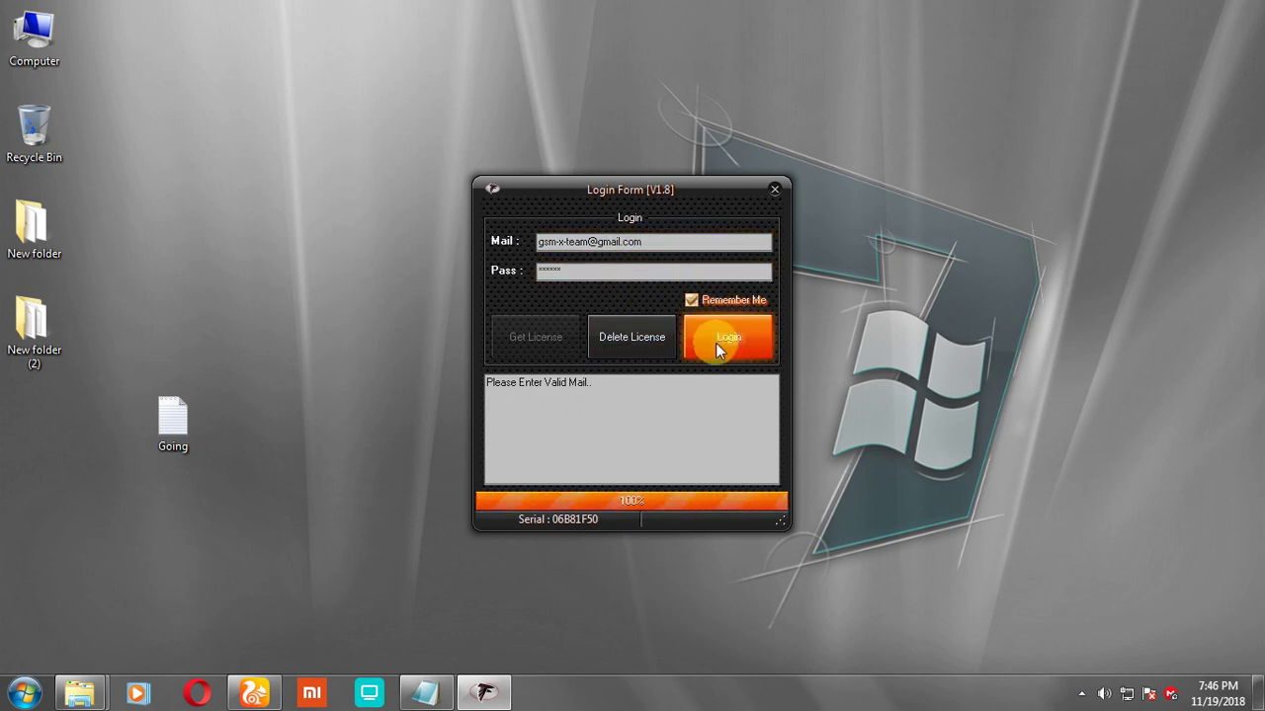
left_click(712, 340)
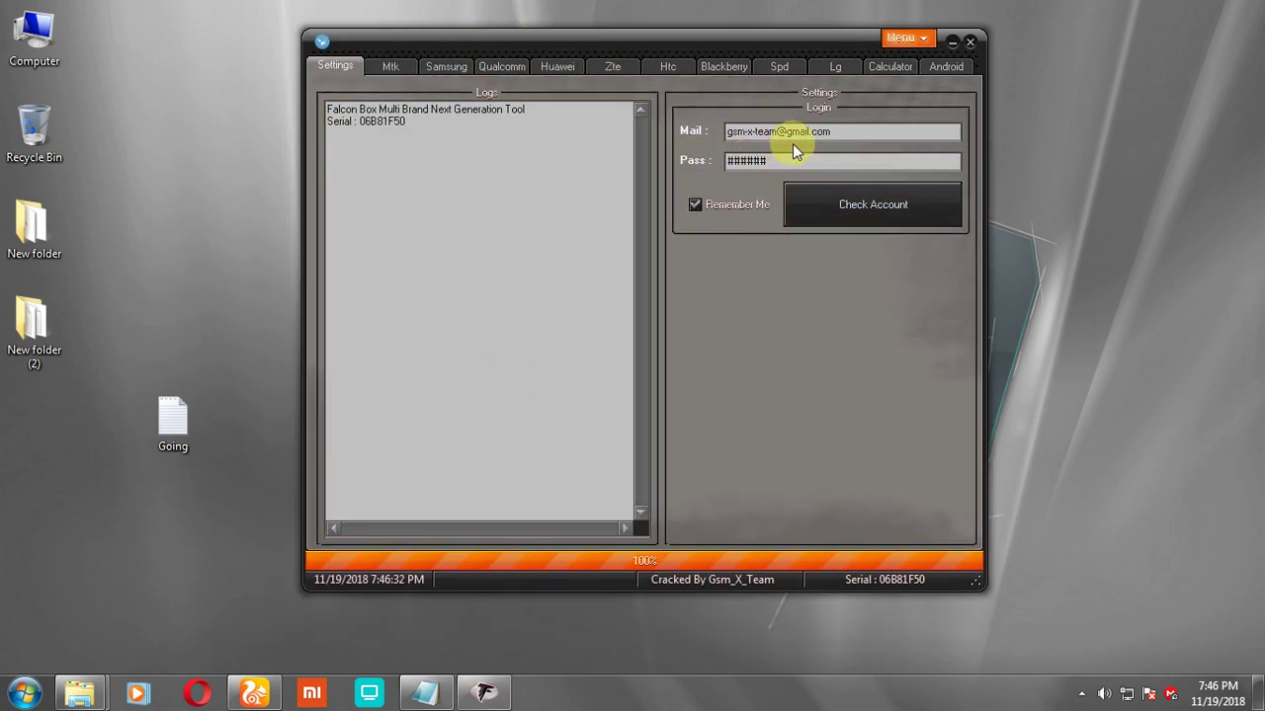
Step: Bring the Going note in Notepad forward and start a new line after '1.8'
left_click(438, 695)
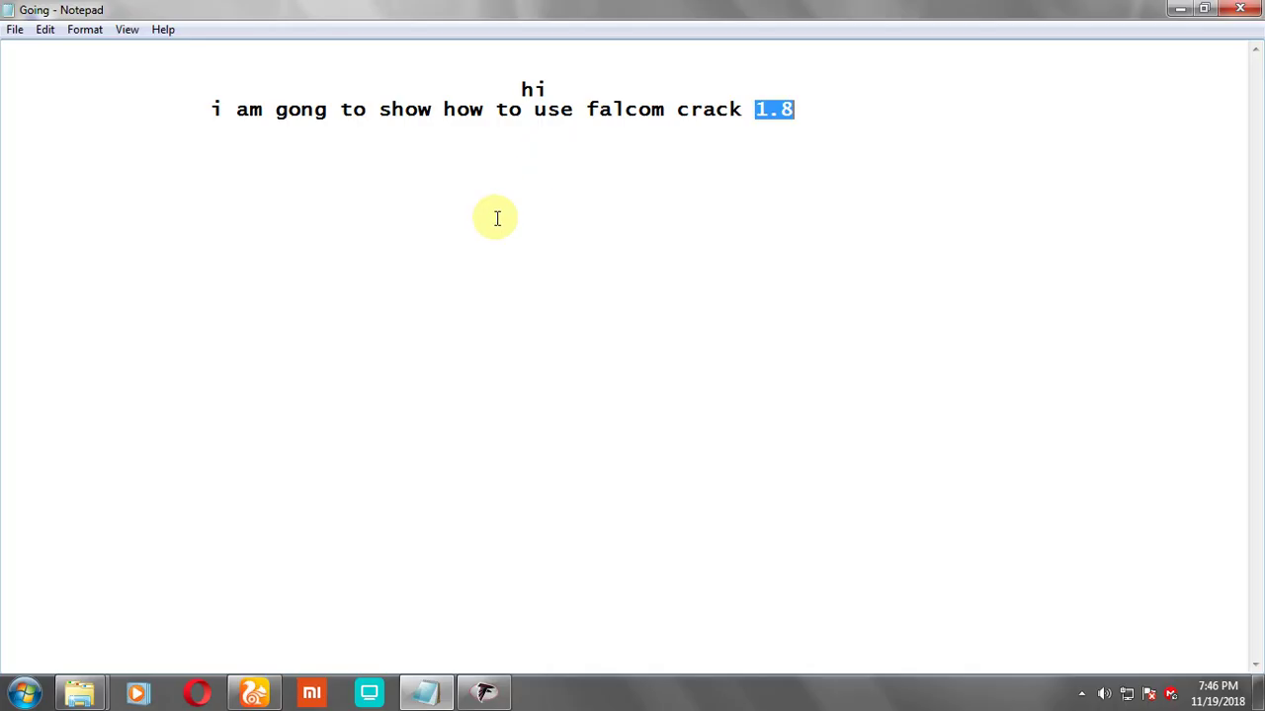
left_click(856, 109)
key("Return")
key("Return")
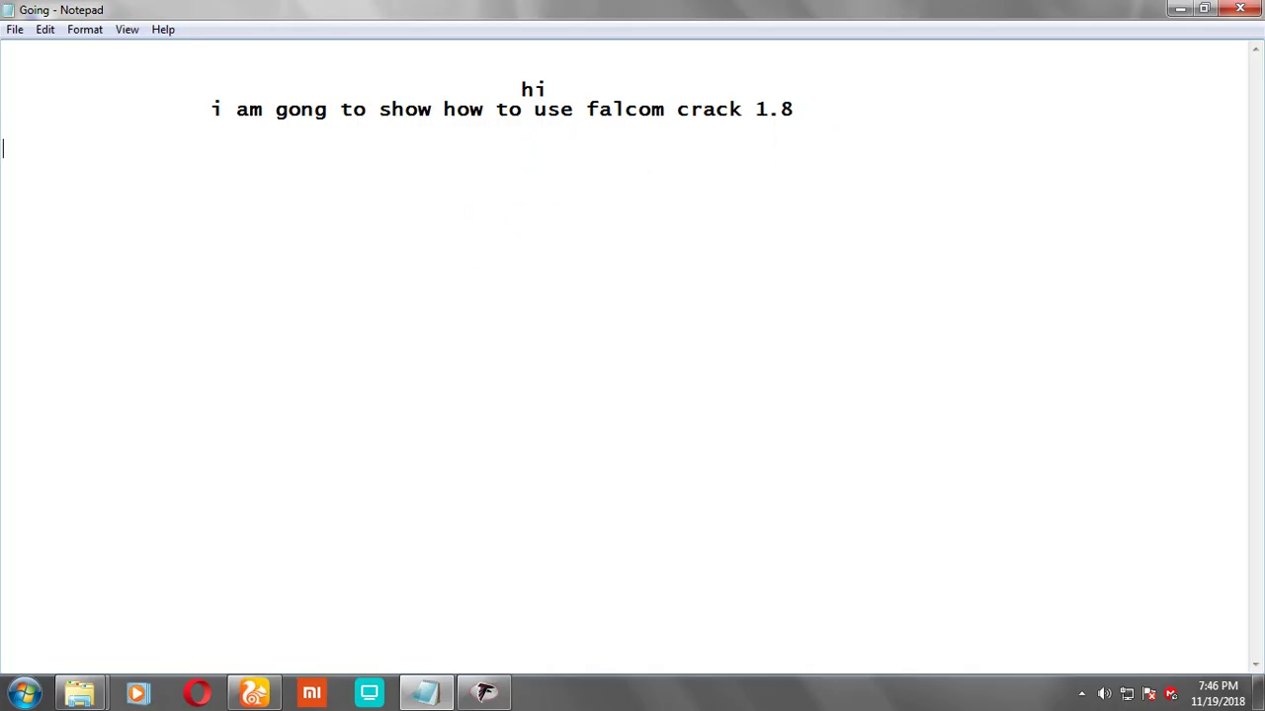
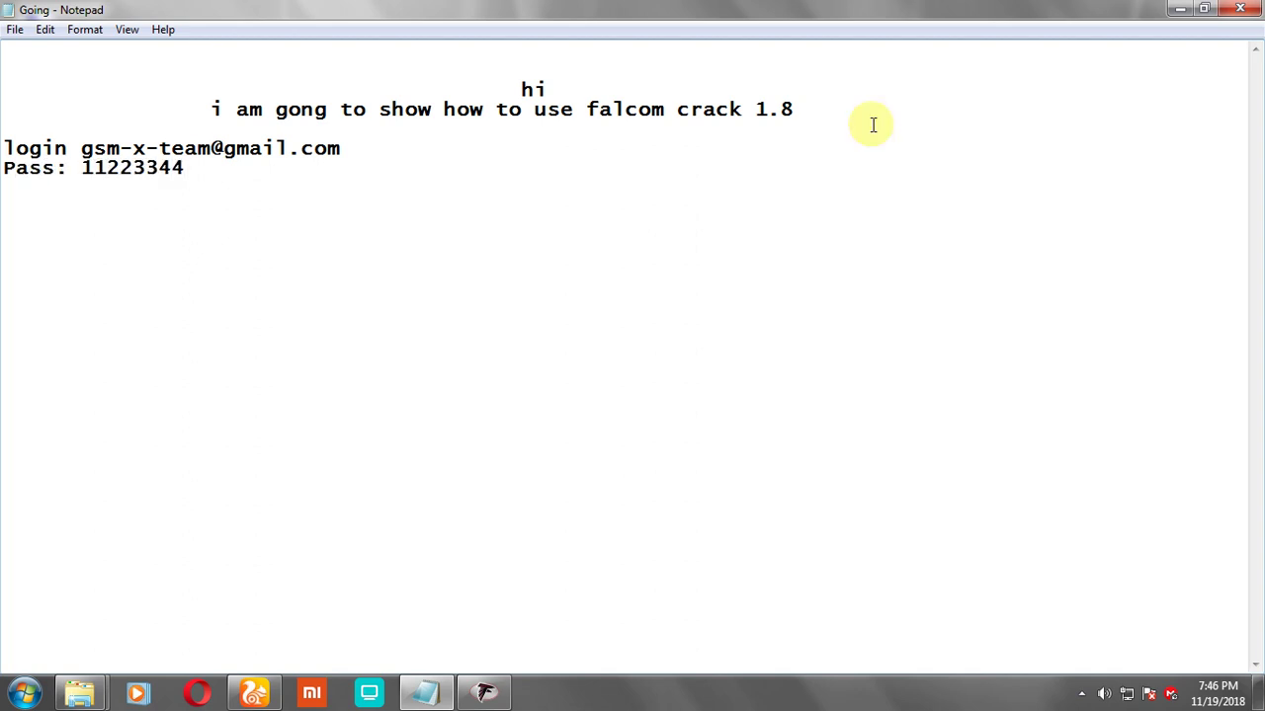
left_click_drag(198, 169, 10, 148)
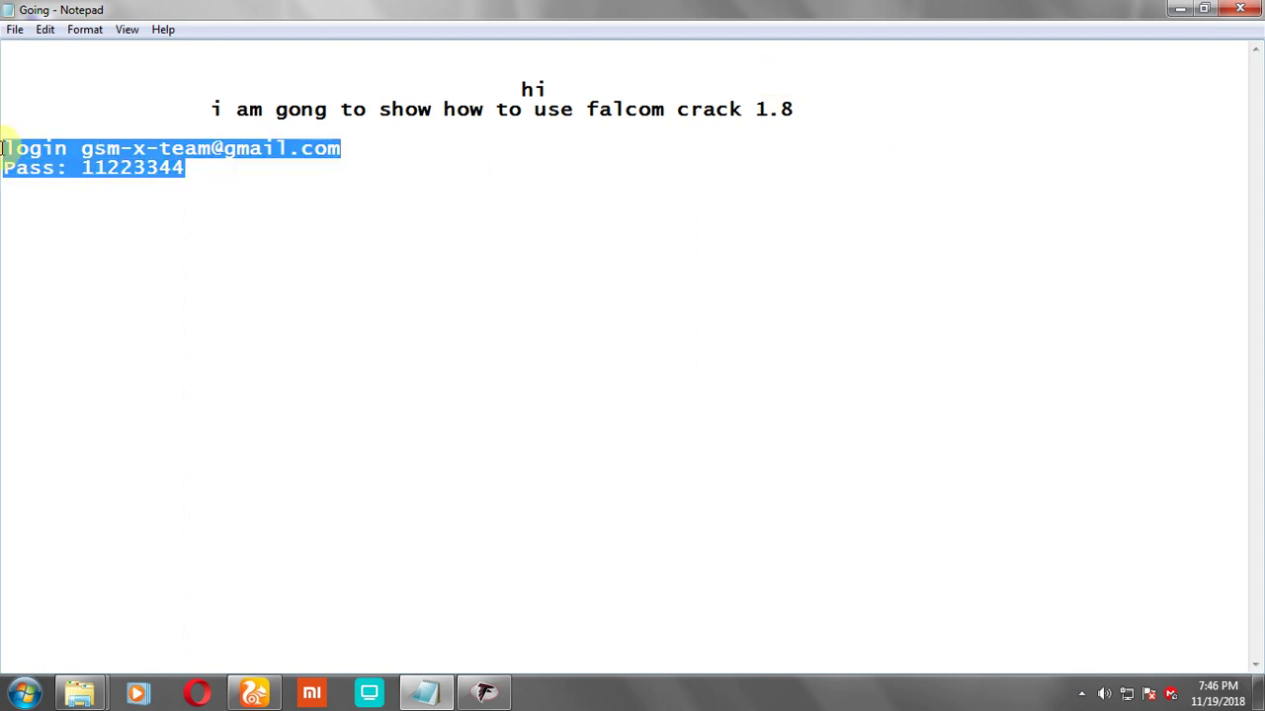
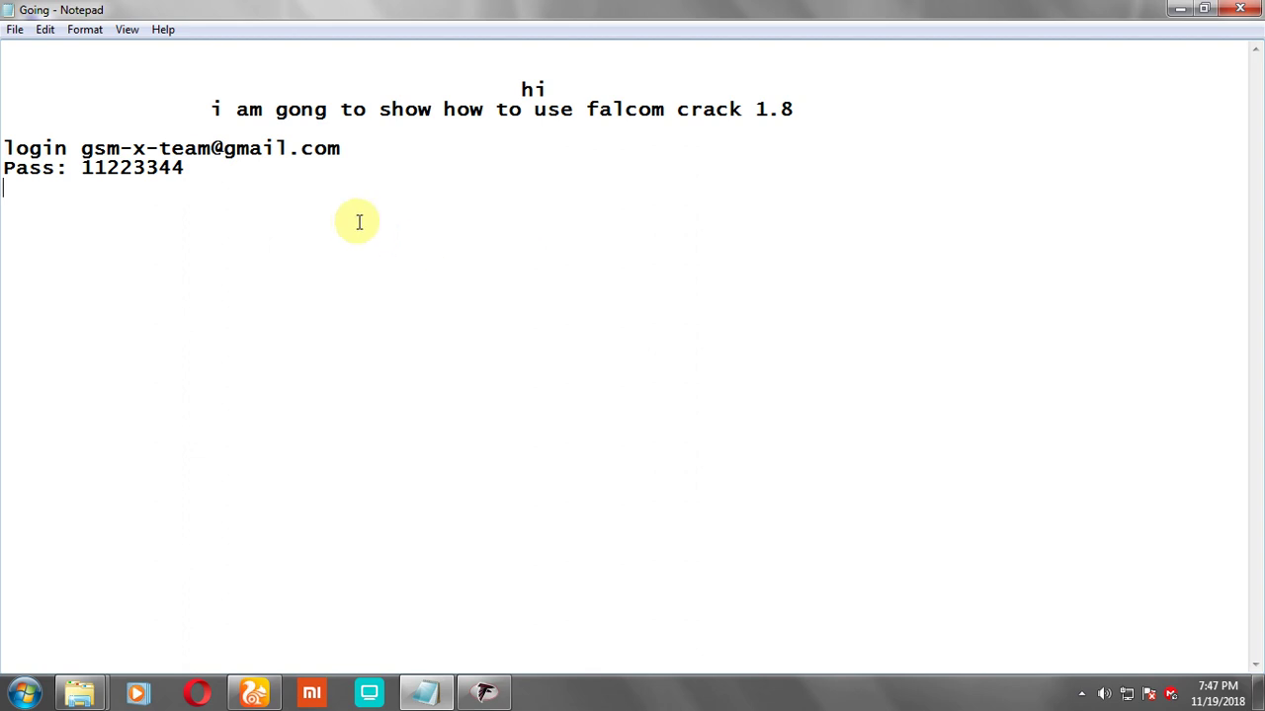
Step: Add an 'if need' help line with the contact phone number, then show Falcon Box's Samsung section
key("Return")
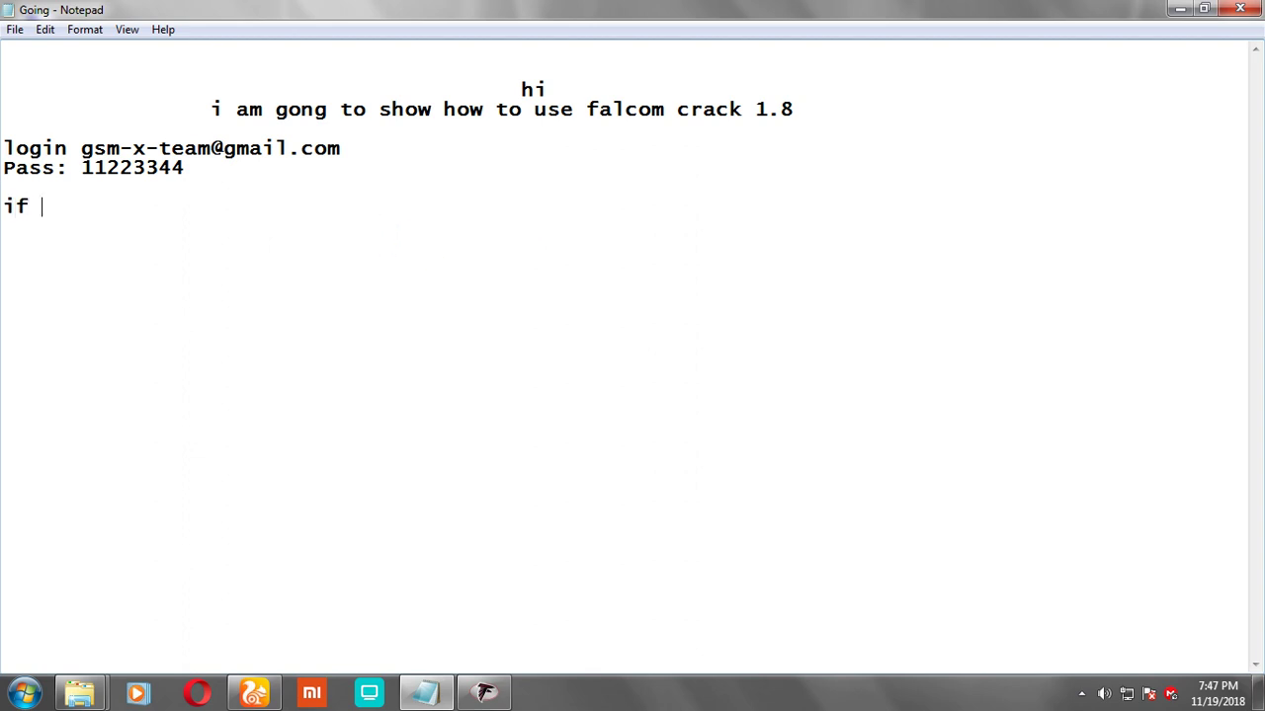
type("if need any mode help contact")
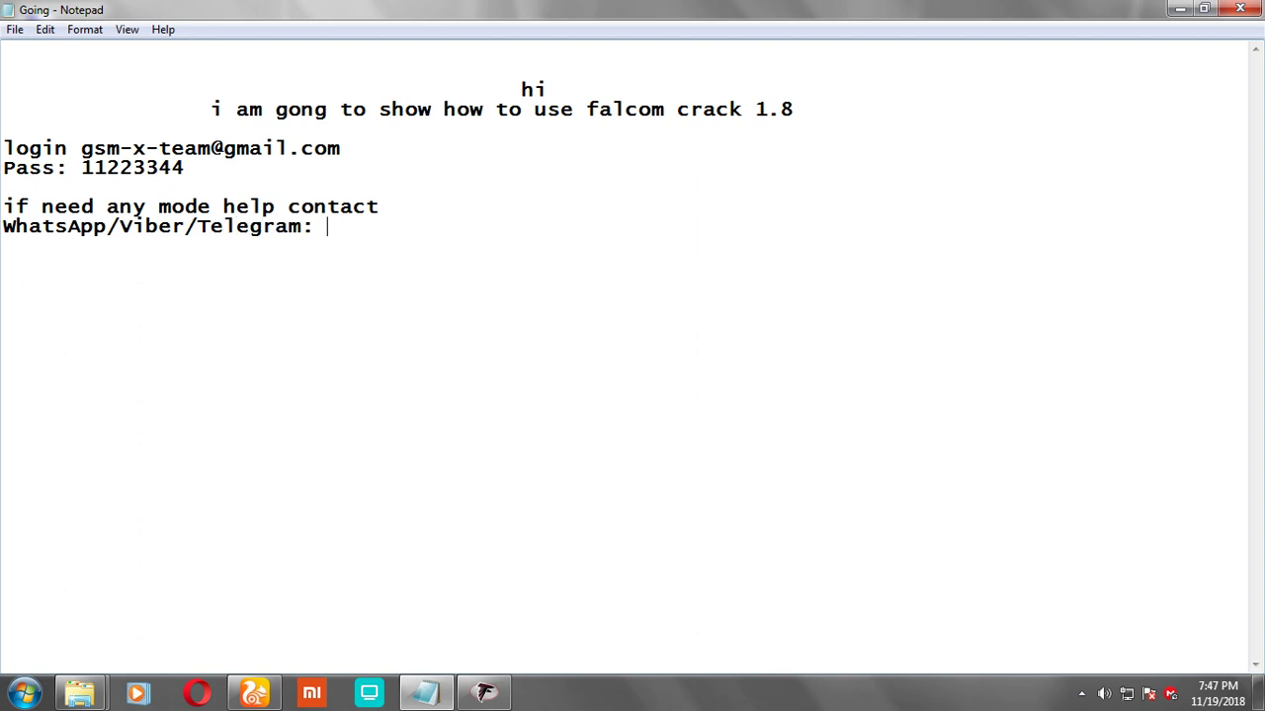
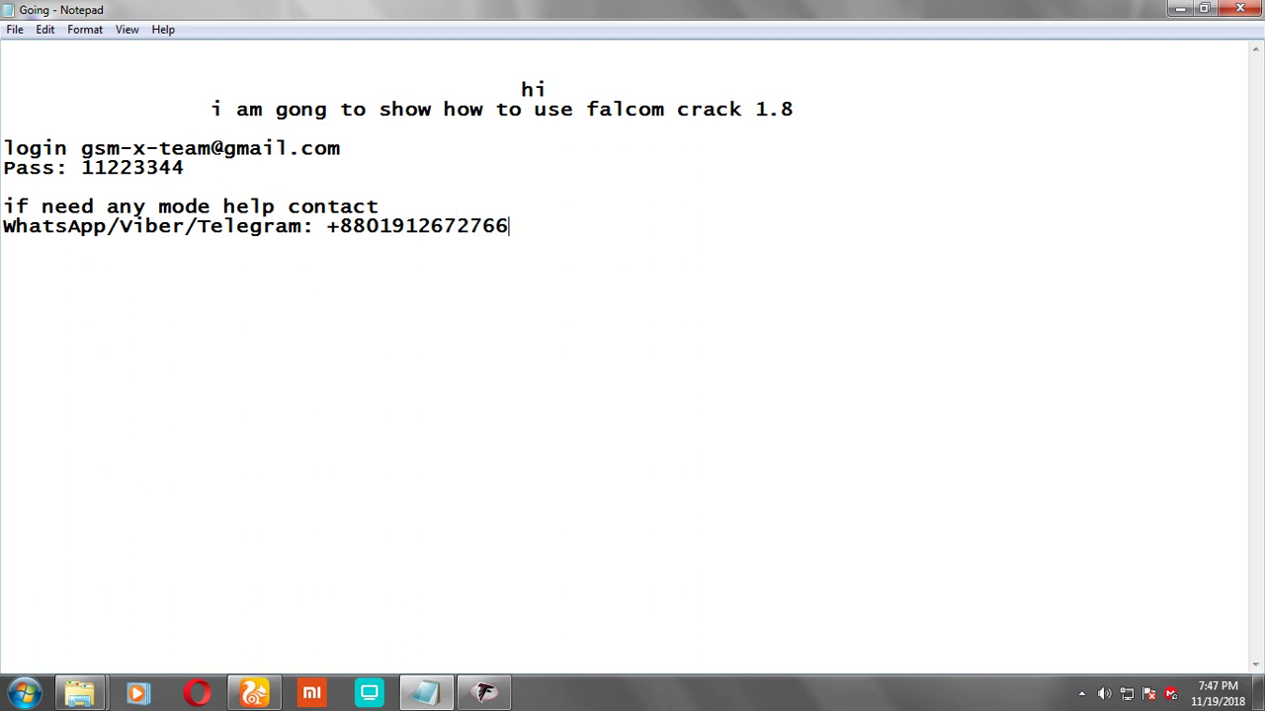
left_click(484, 693)
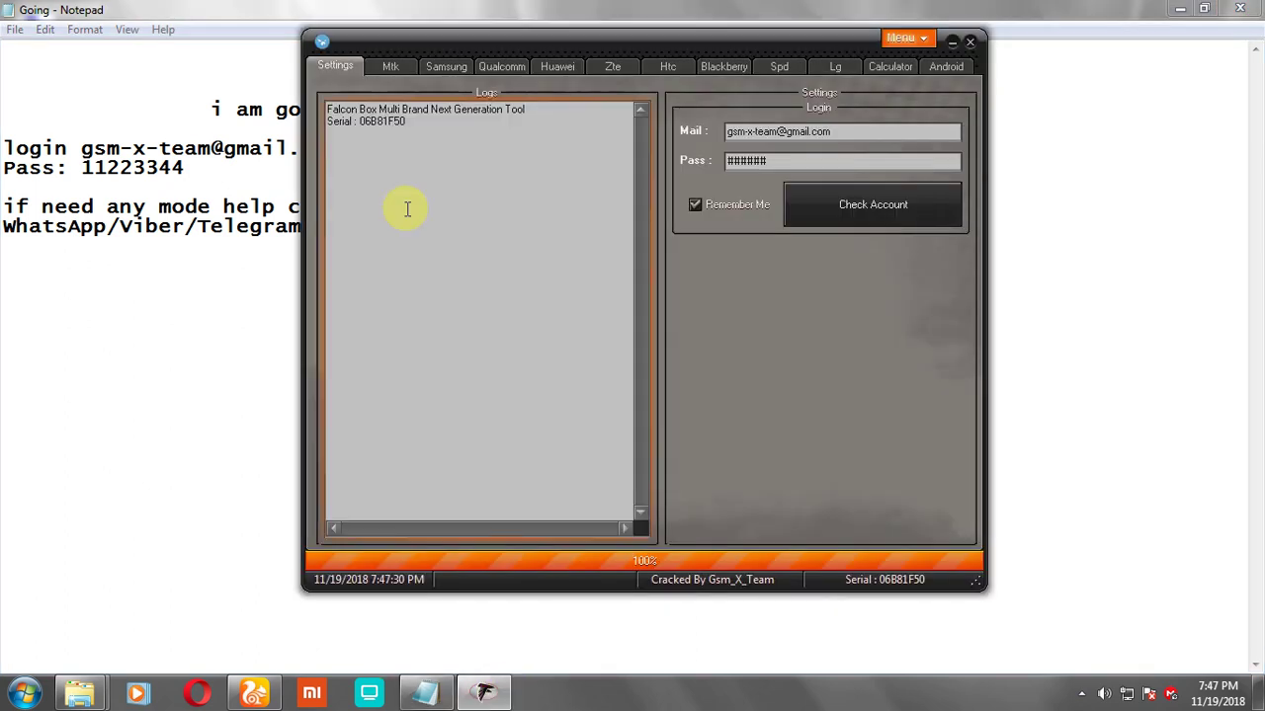
left_click(452, 62)
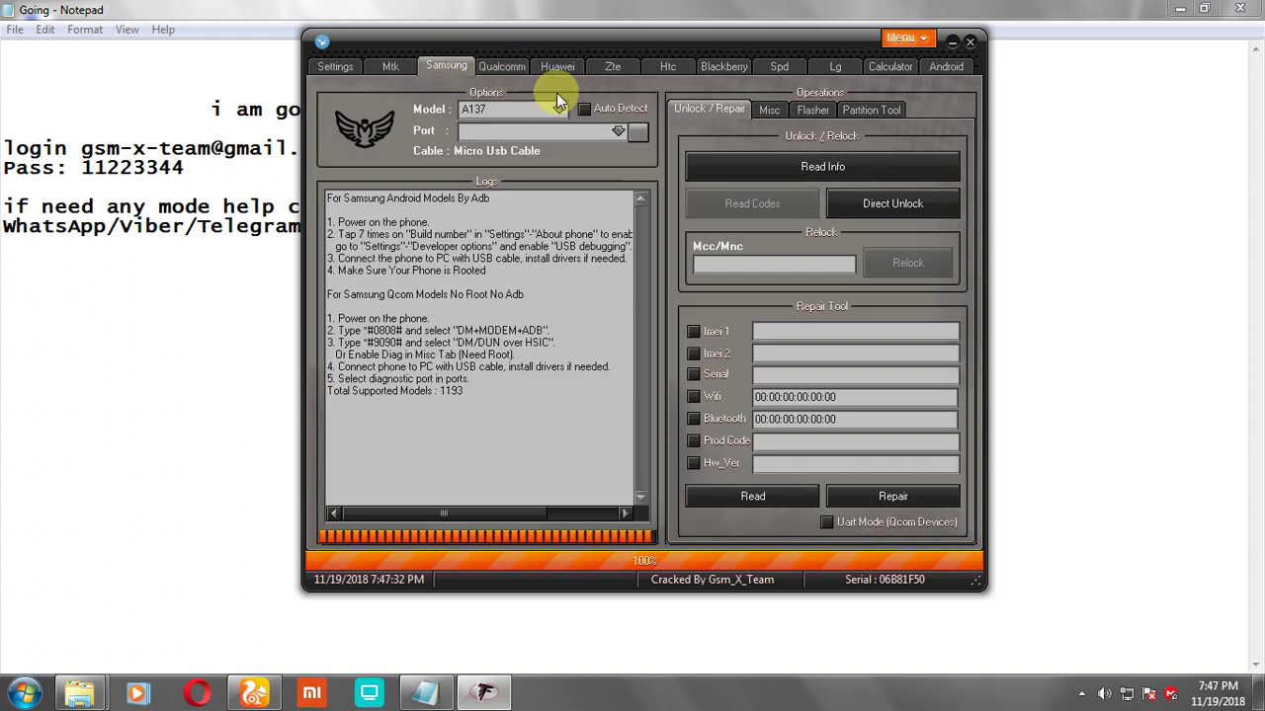
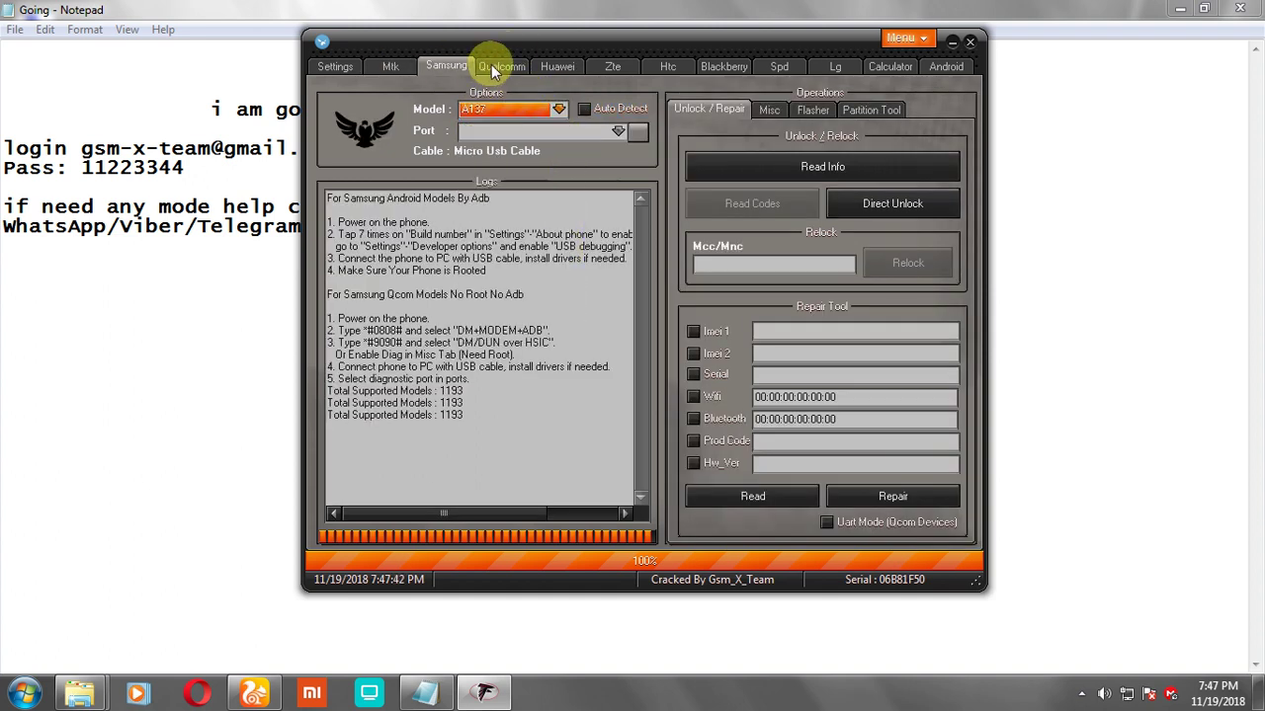
left_click(491, 65)
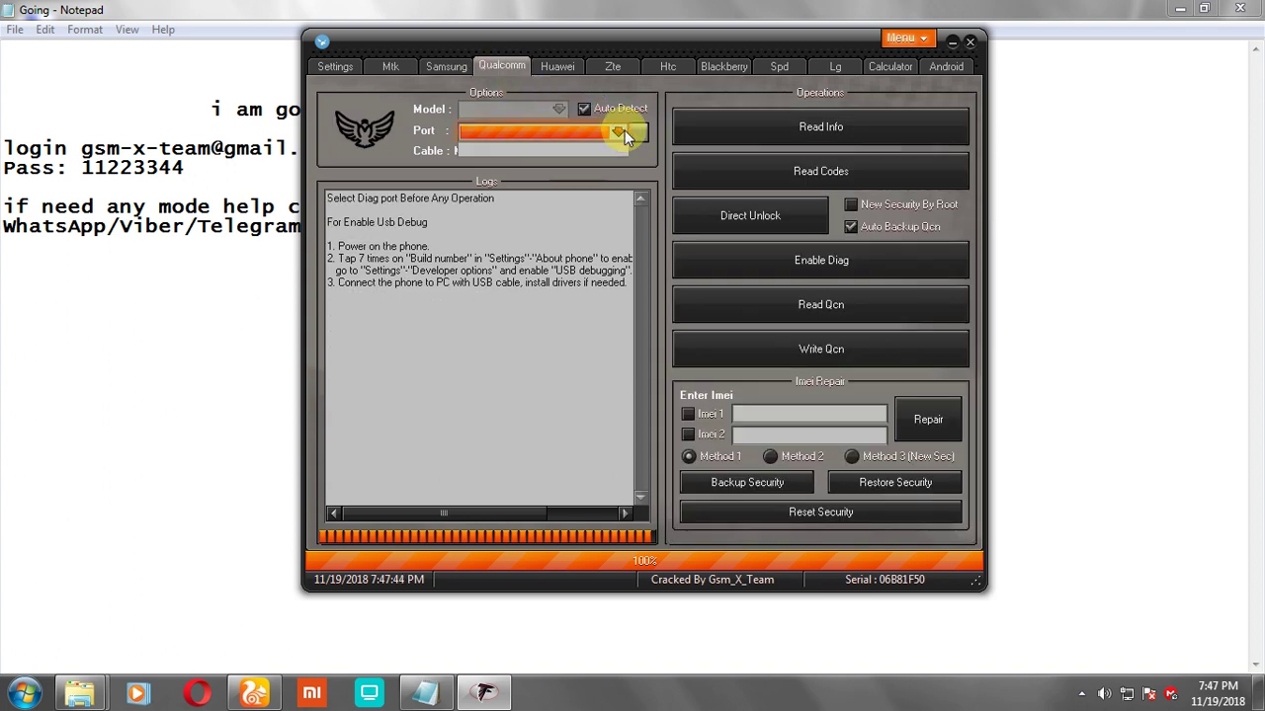
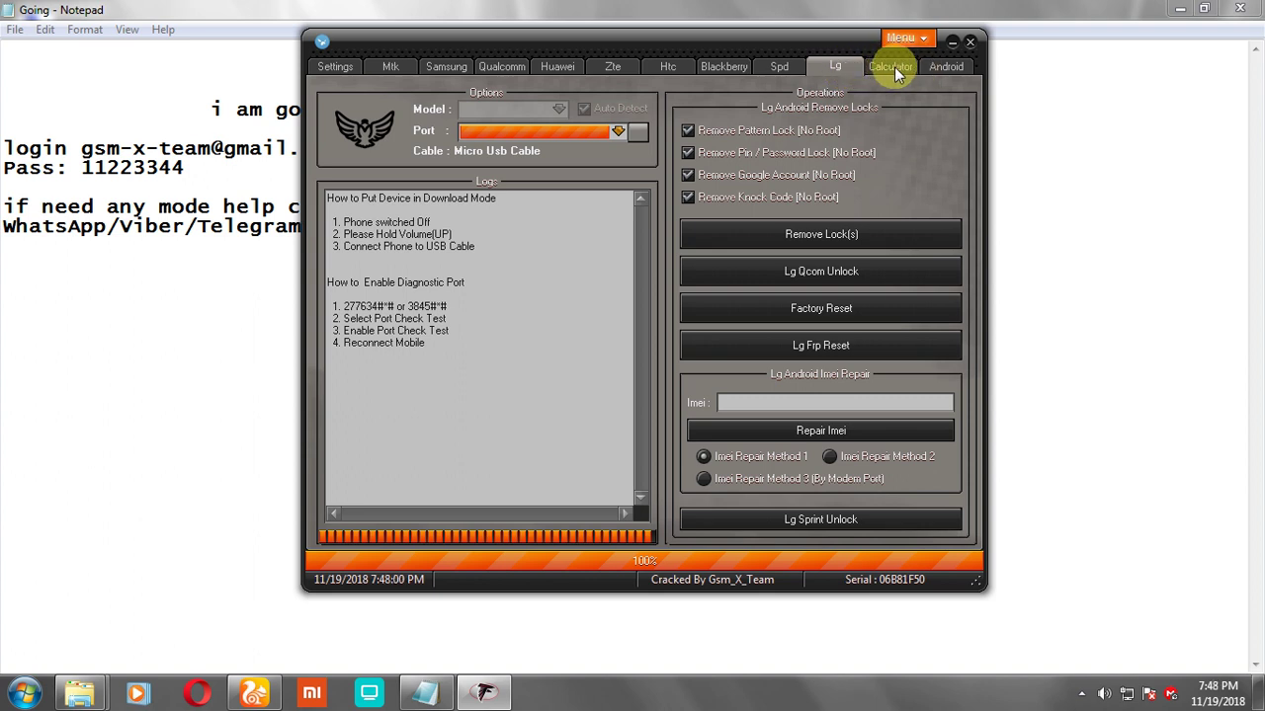
Step: On the Calculator tab, choose Zte Mtk as the brand and browse its models, keeping Coral 255
left_click(894, 66)
left_click(866, 131)
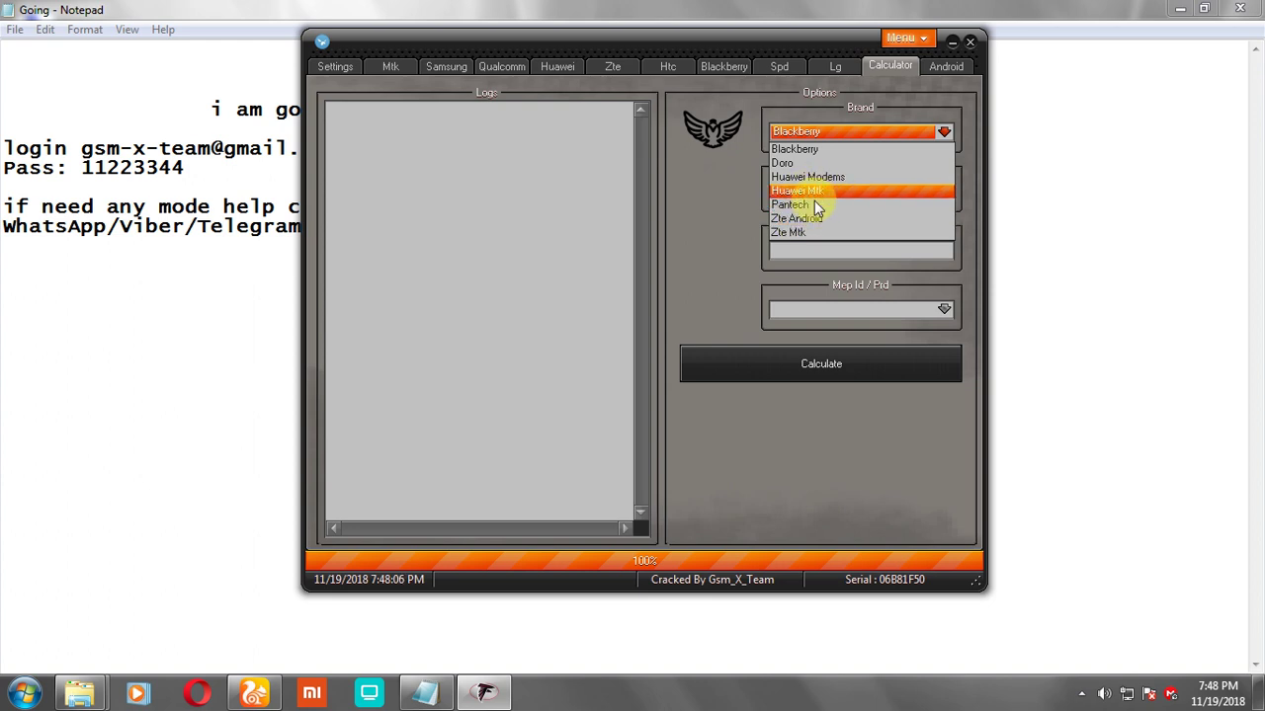
left_click(806, 233)
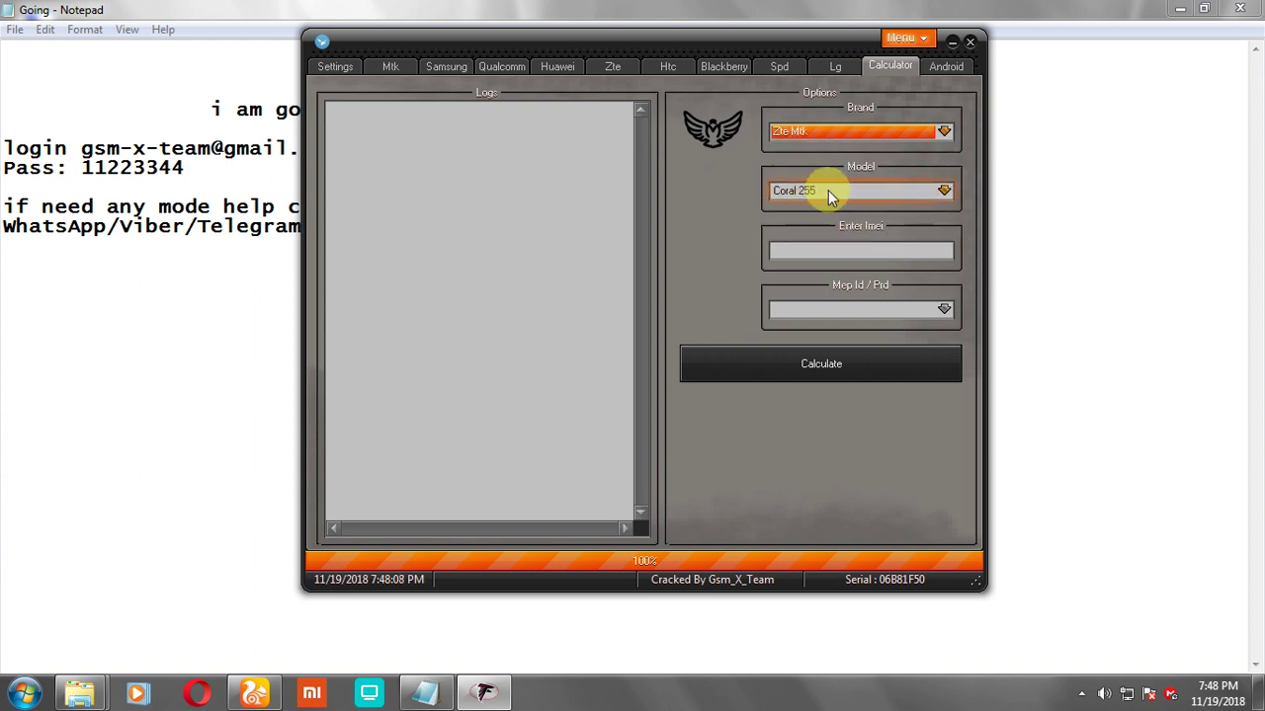
left_click(828, 190)
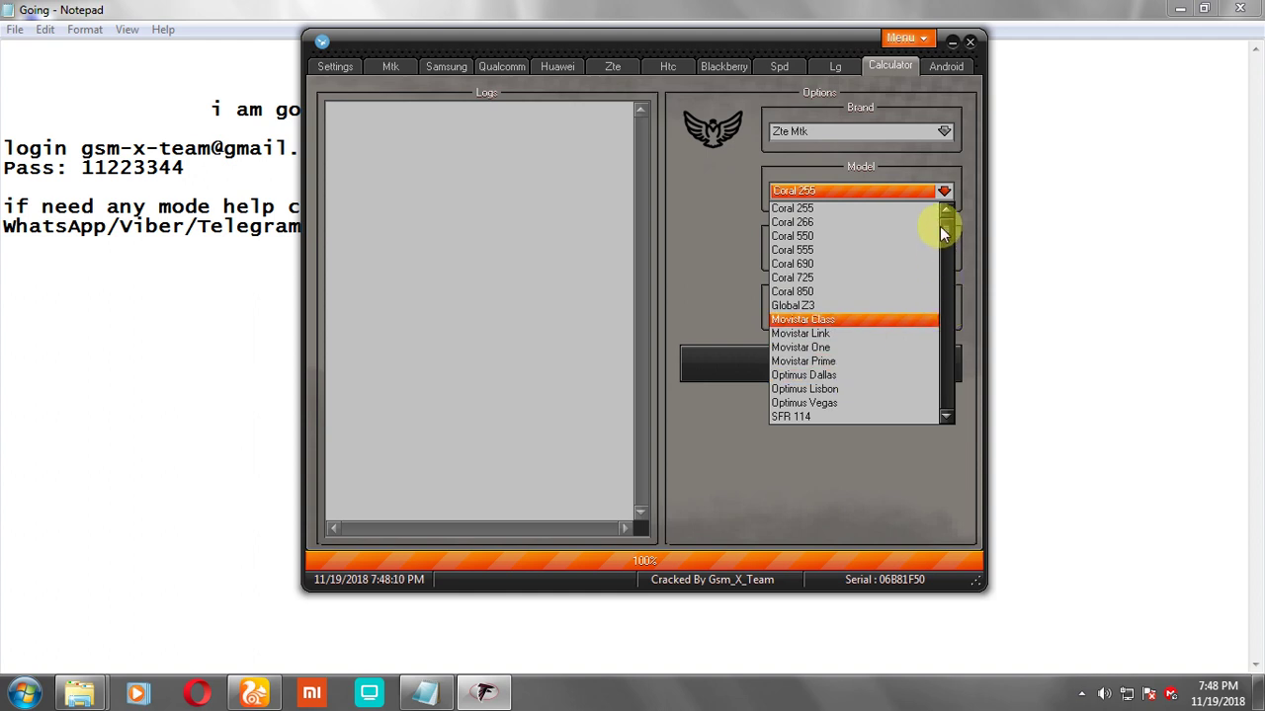
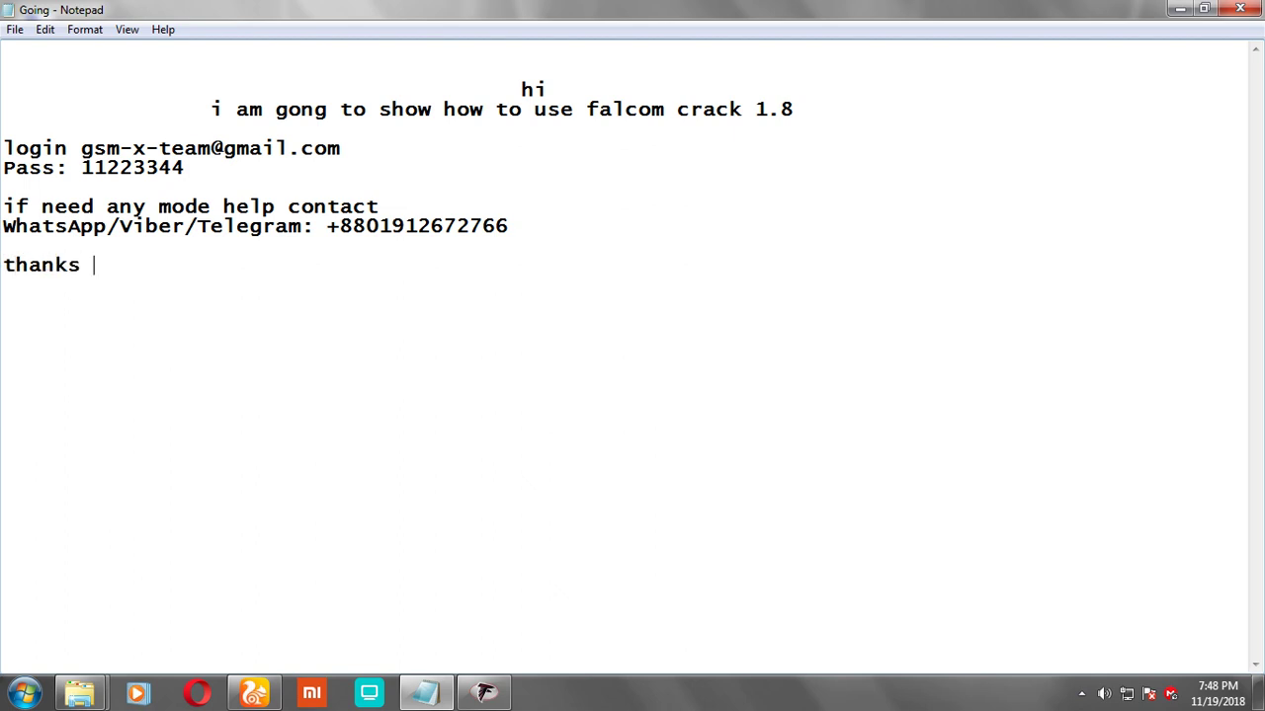
Step: Finish the note with the closing lines 'thanks for wtching video' and 'pleae subscribe'
type("for wtchi")
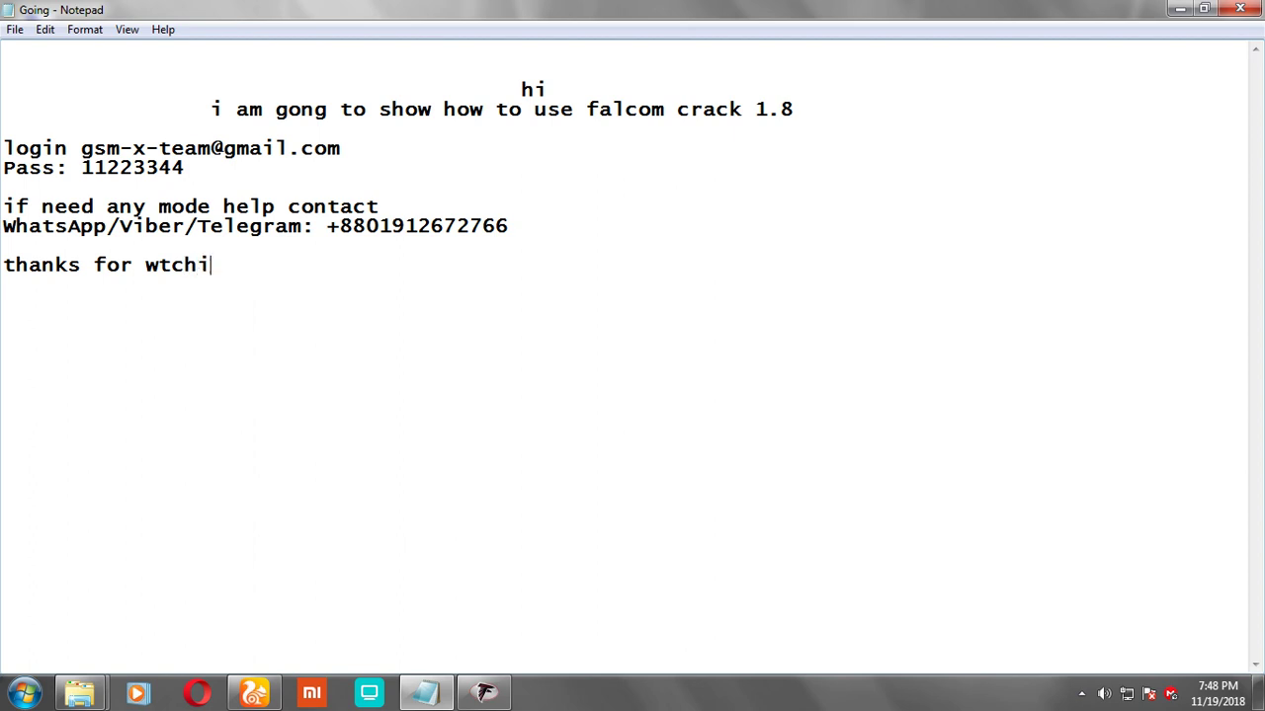
type("ng video")
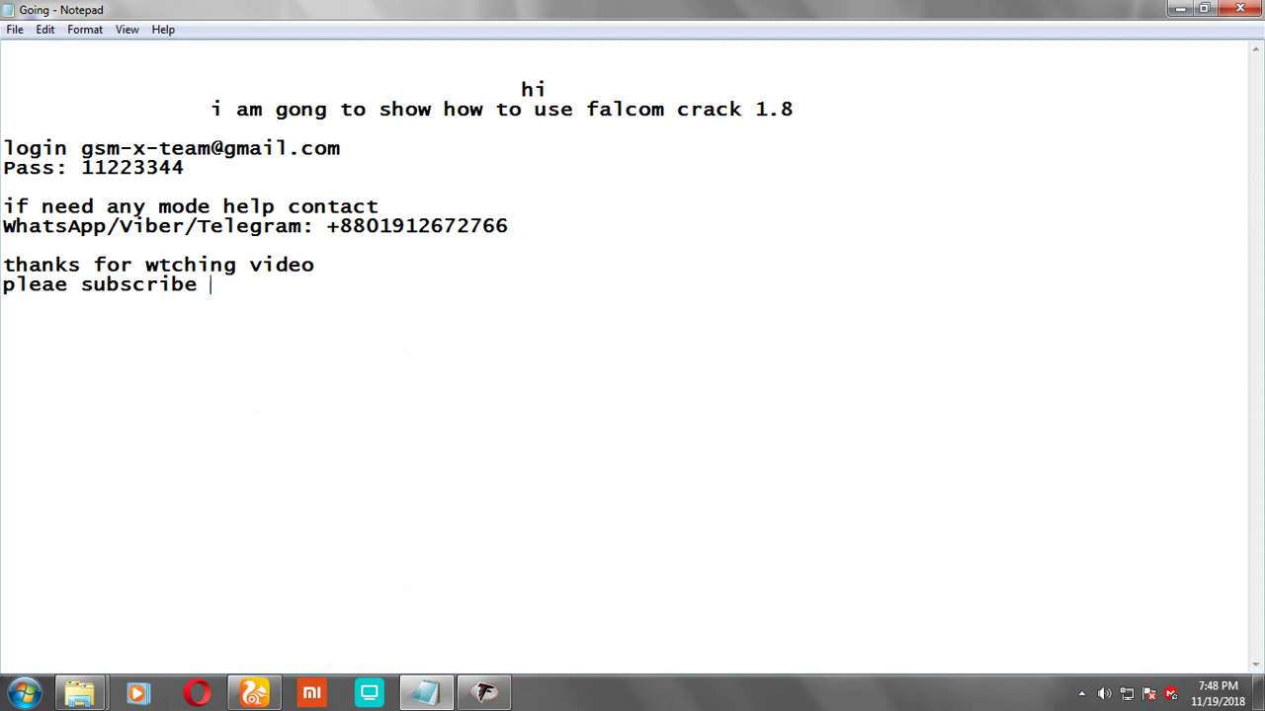
Step: Show the hidden background app icons in the taskbar tray
left_click(1081, 693)
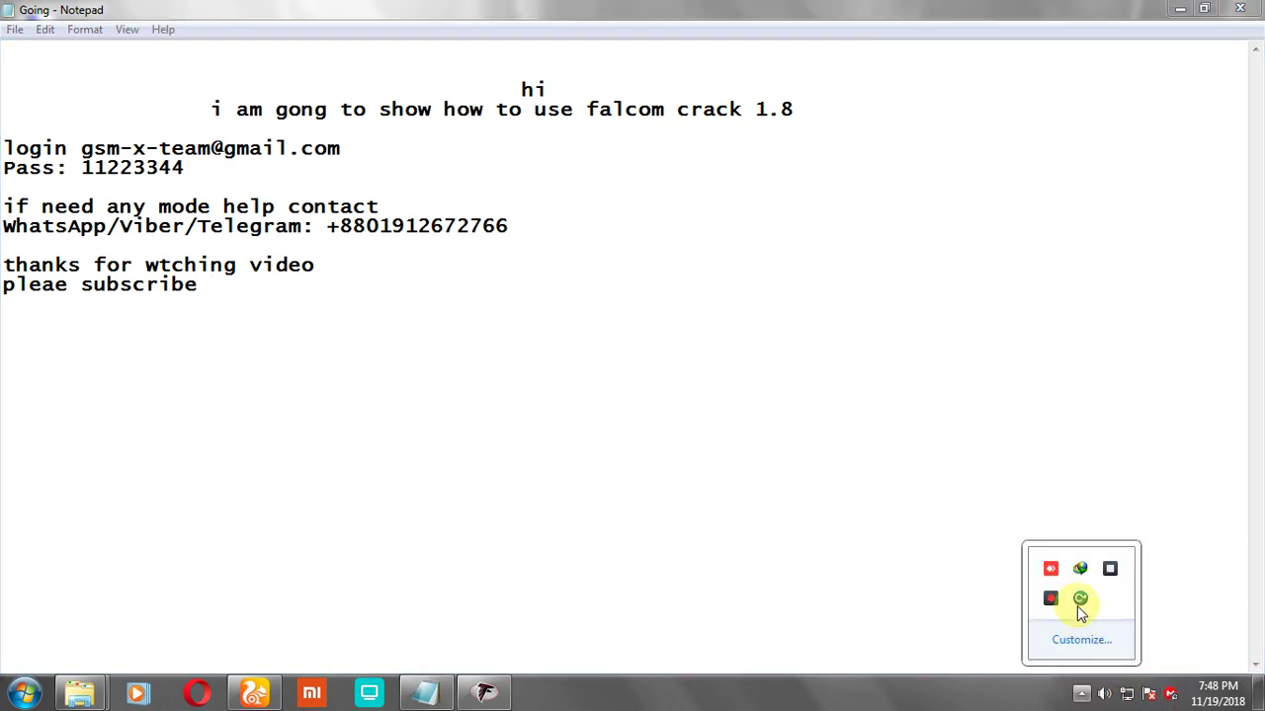